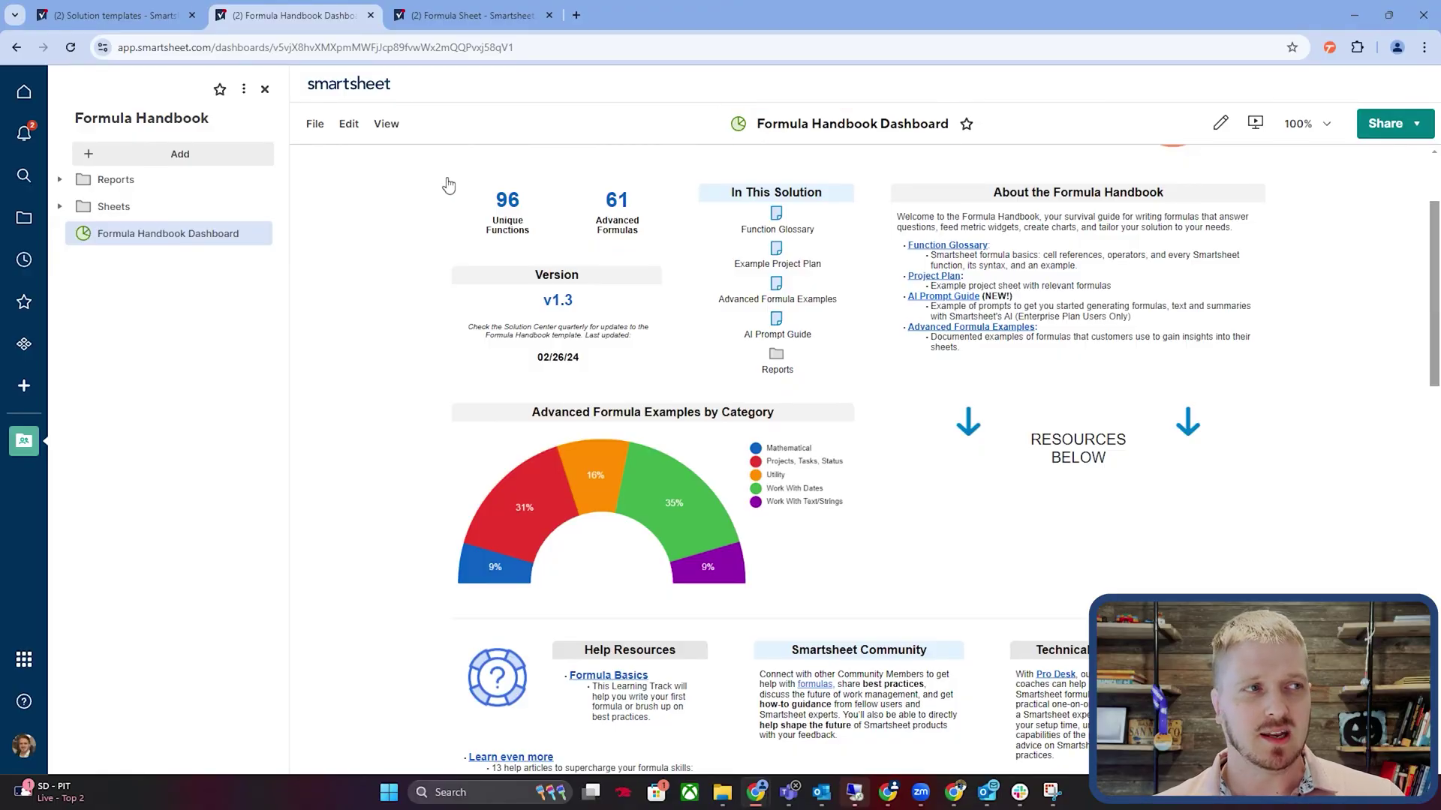
Look up the Formula Handbook by searching all solution templates for "Formula", and return to its dashboard.
left_click(24, 388)
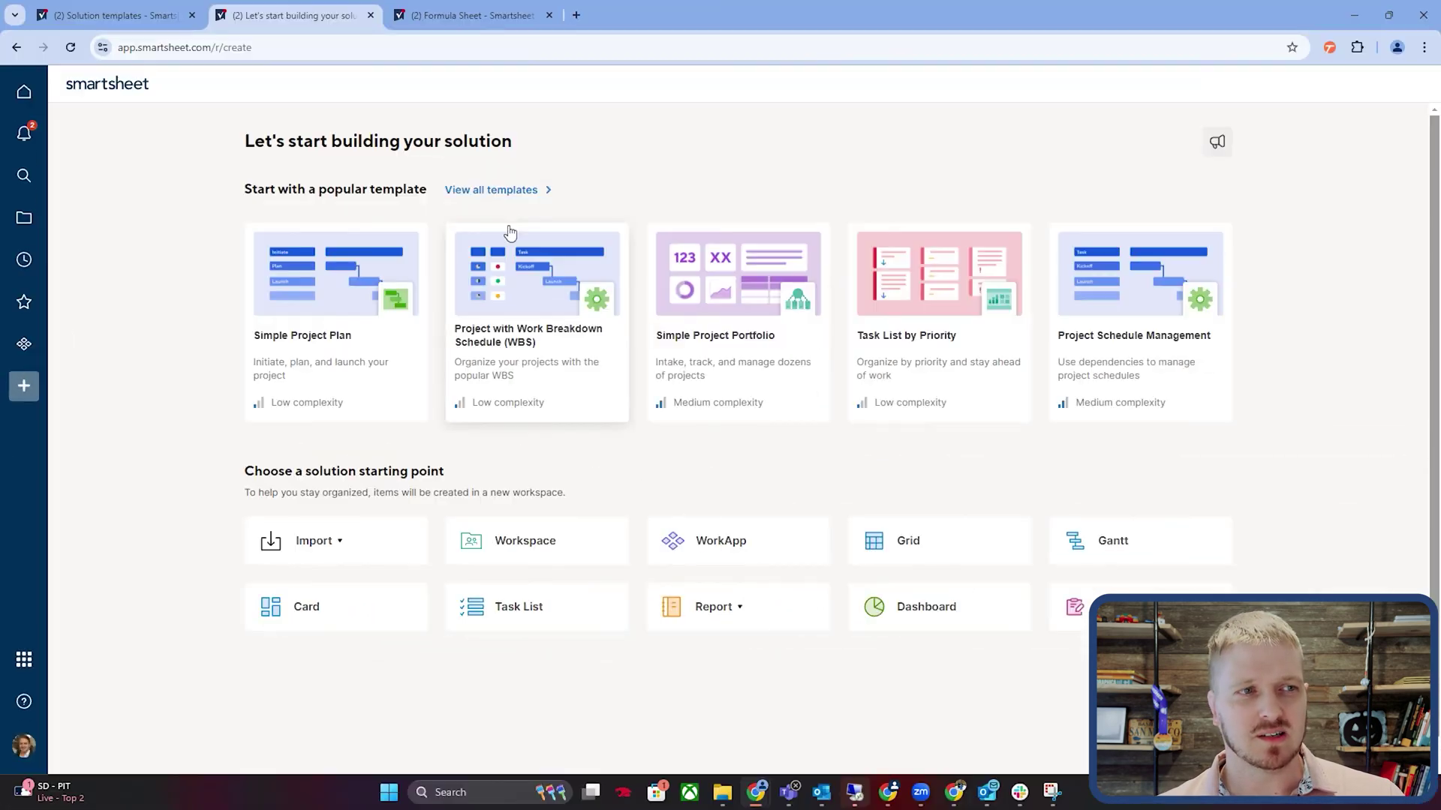
left_click(518, 174)
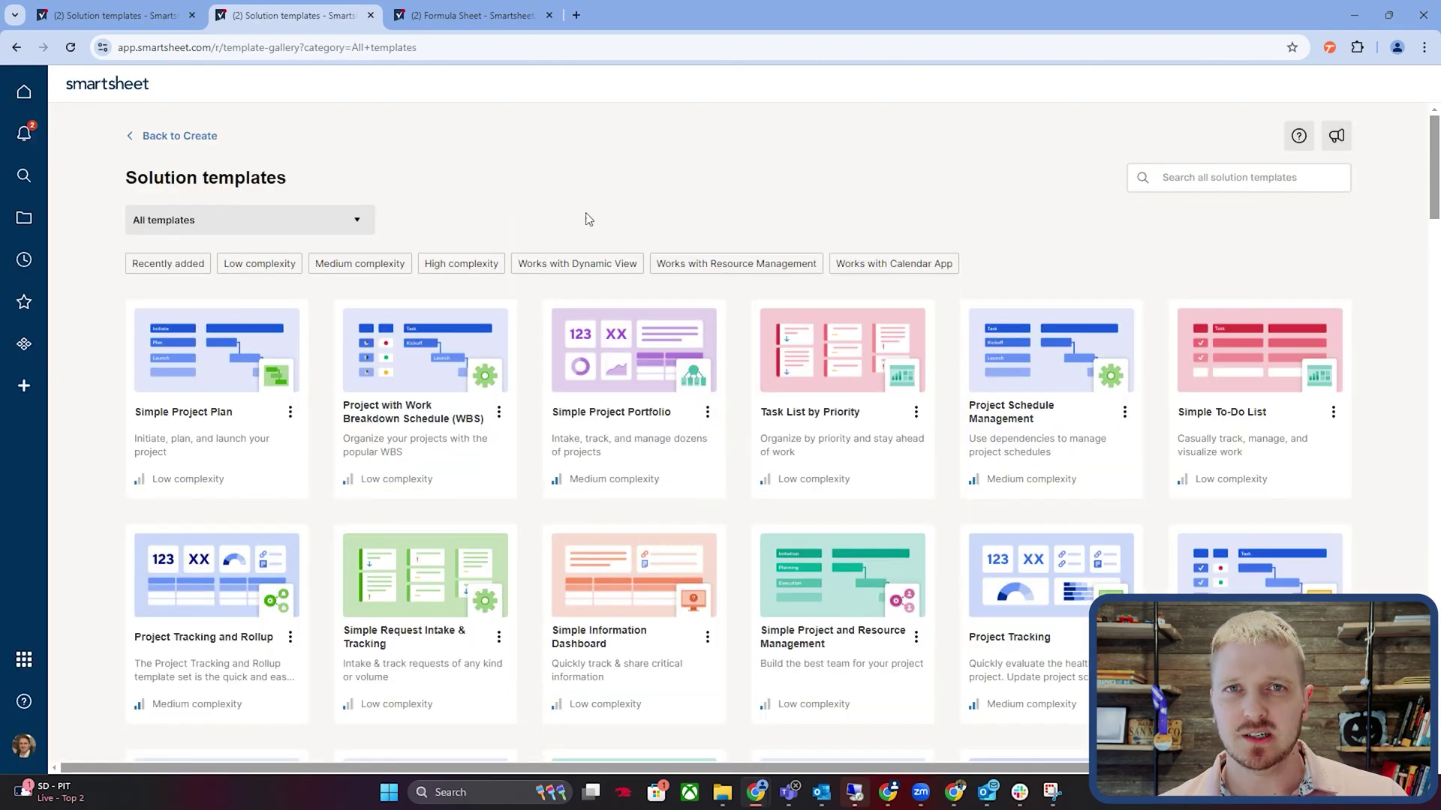
left_click(1232, 177)
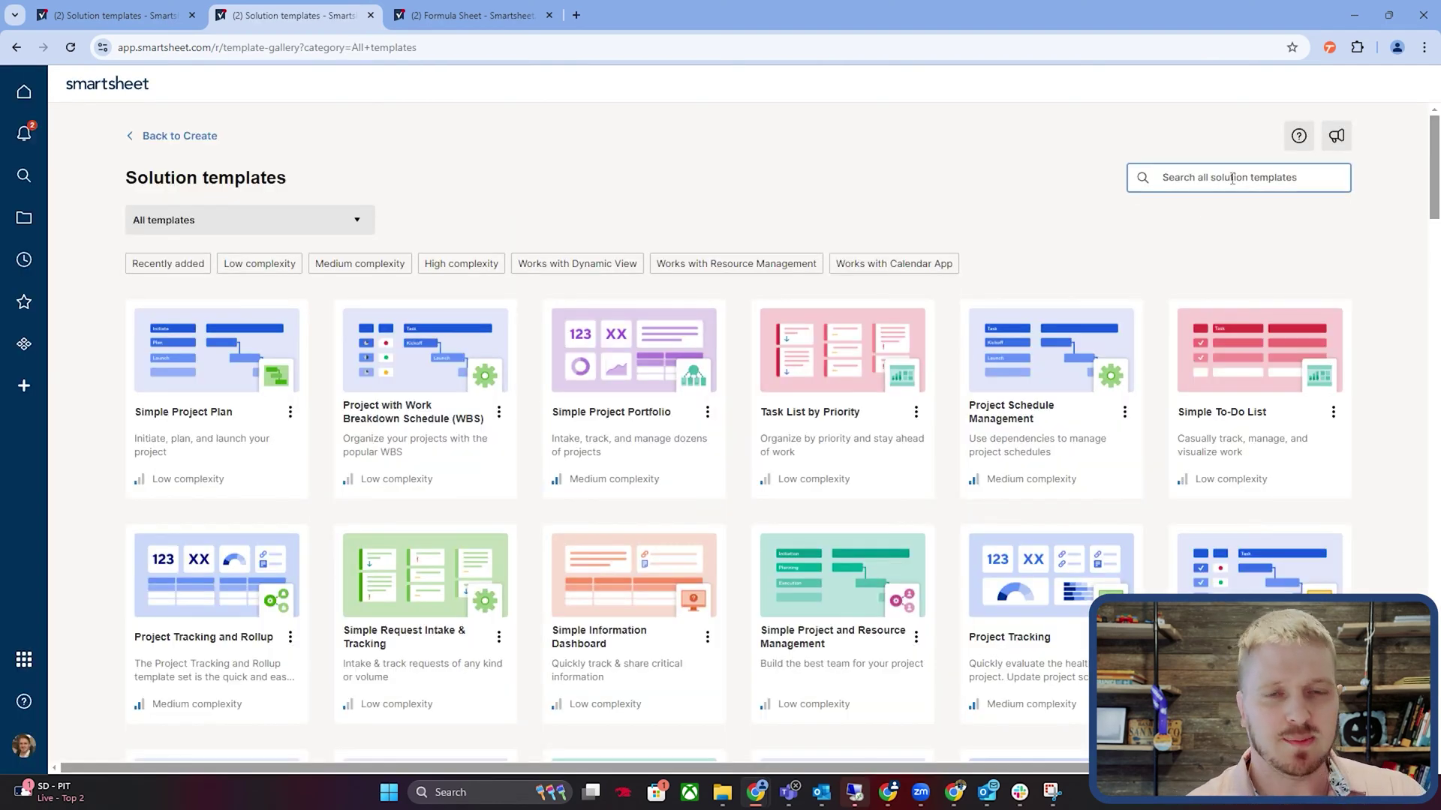
type("Formula")
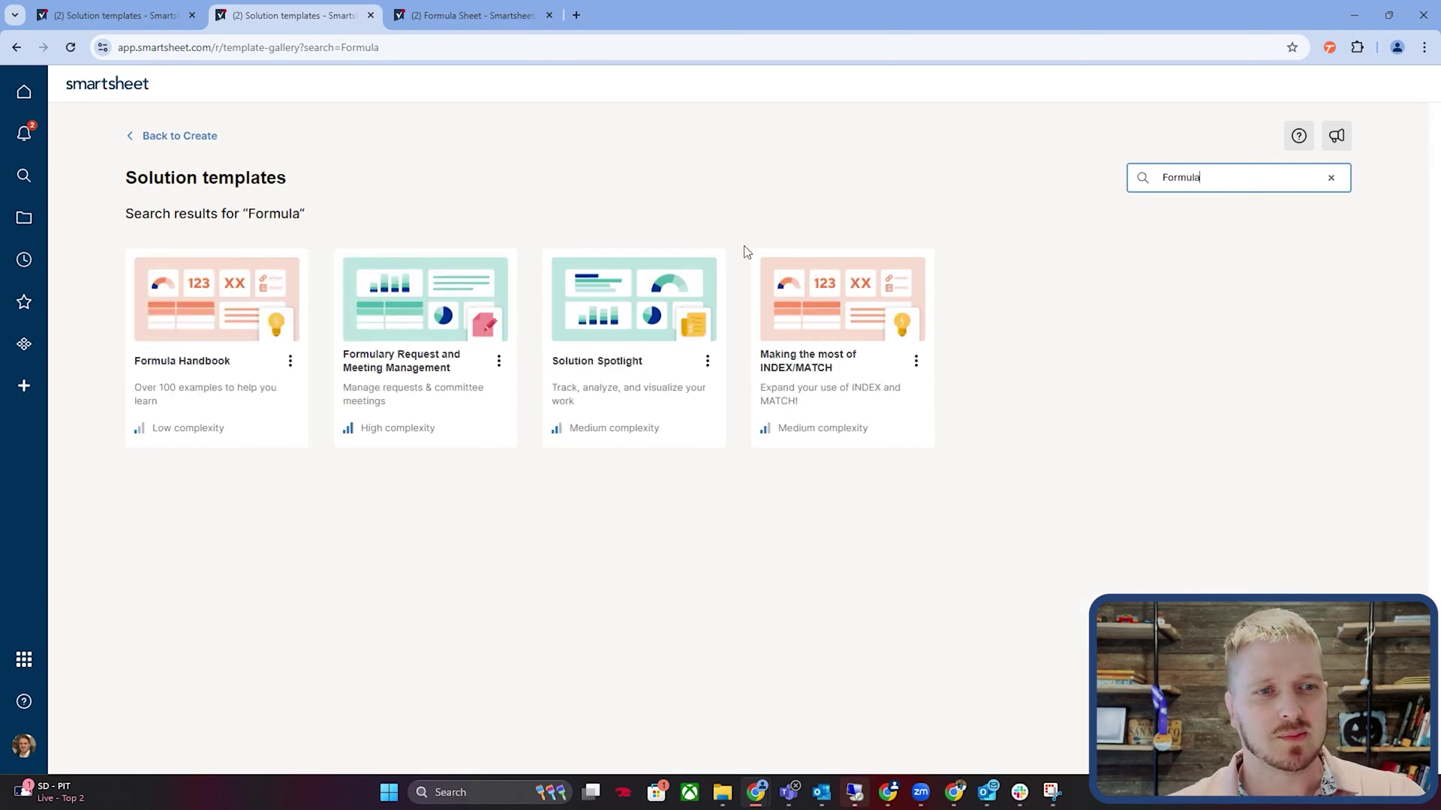
left_click(230, 372)
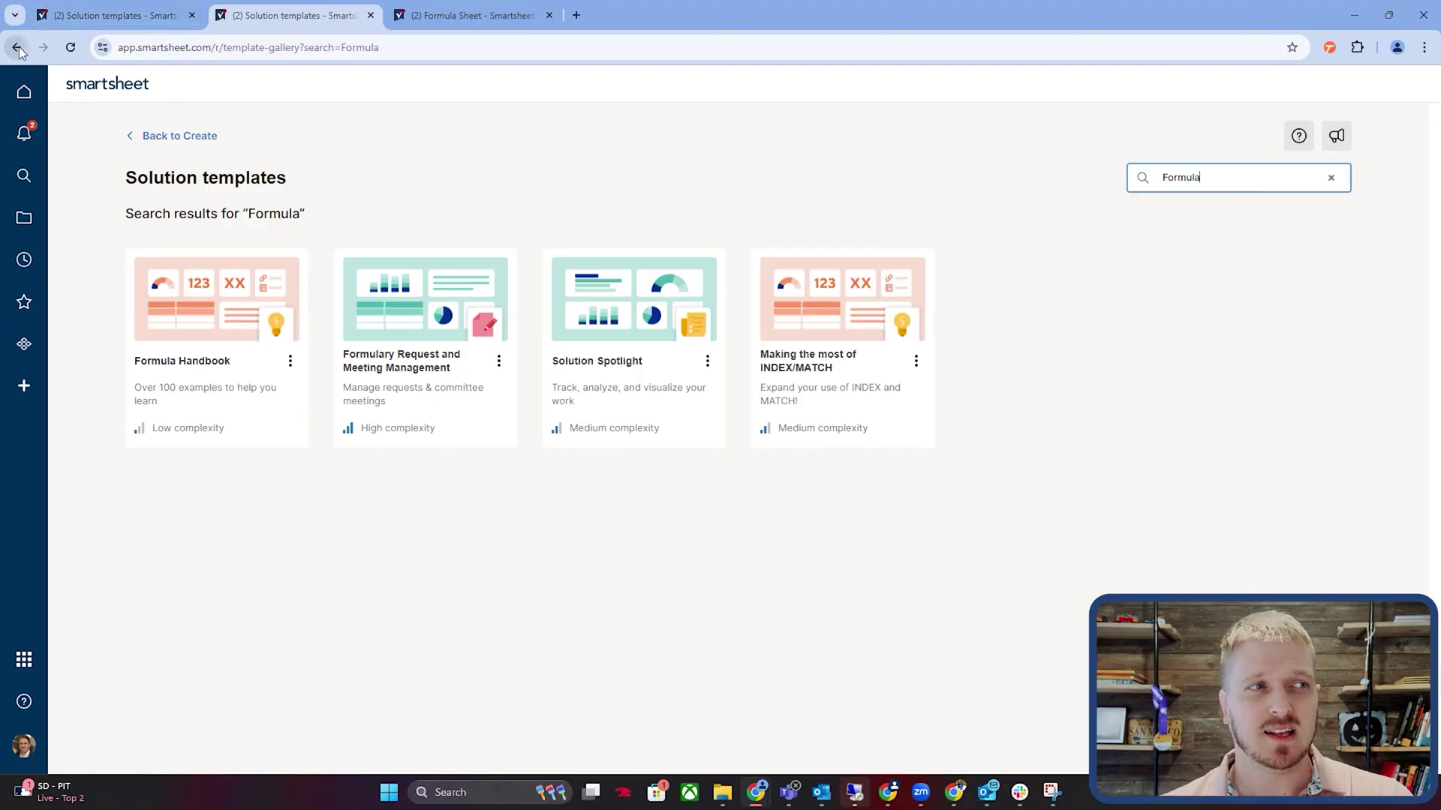
left_click(17, 47)
left_click(17, 47)
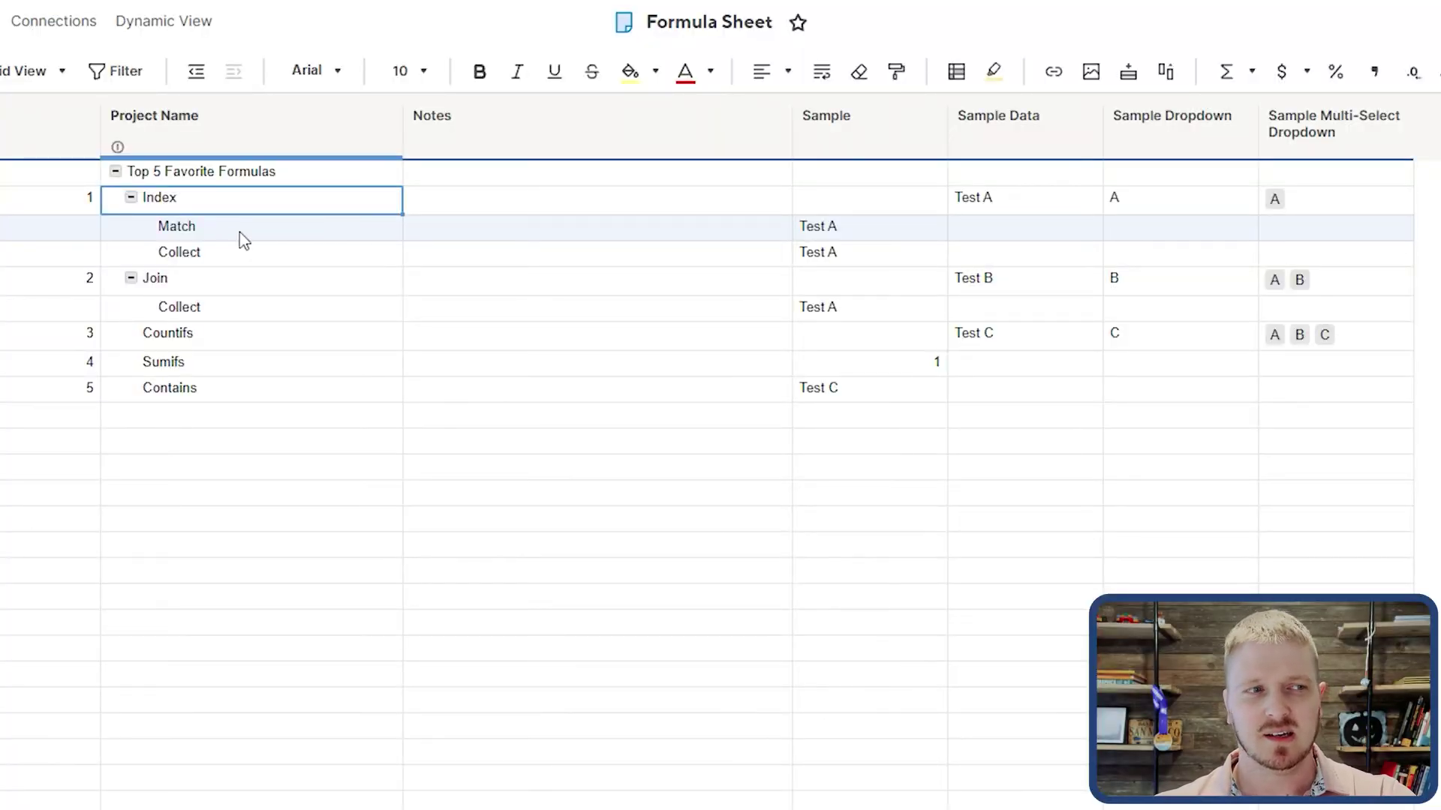
Examine the INDEX/MATCH formula in the Match row's Sample cell, including its search value, lookup range and search type.
left_click(855, 239)
left_click(857, 241)
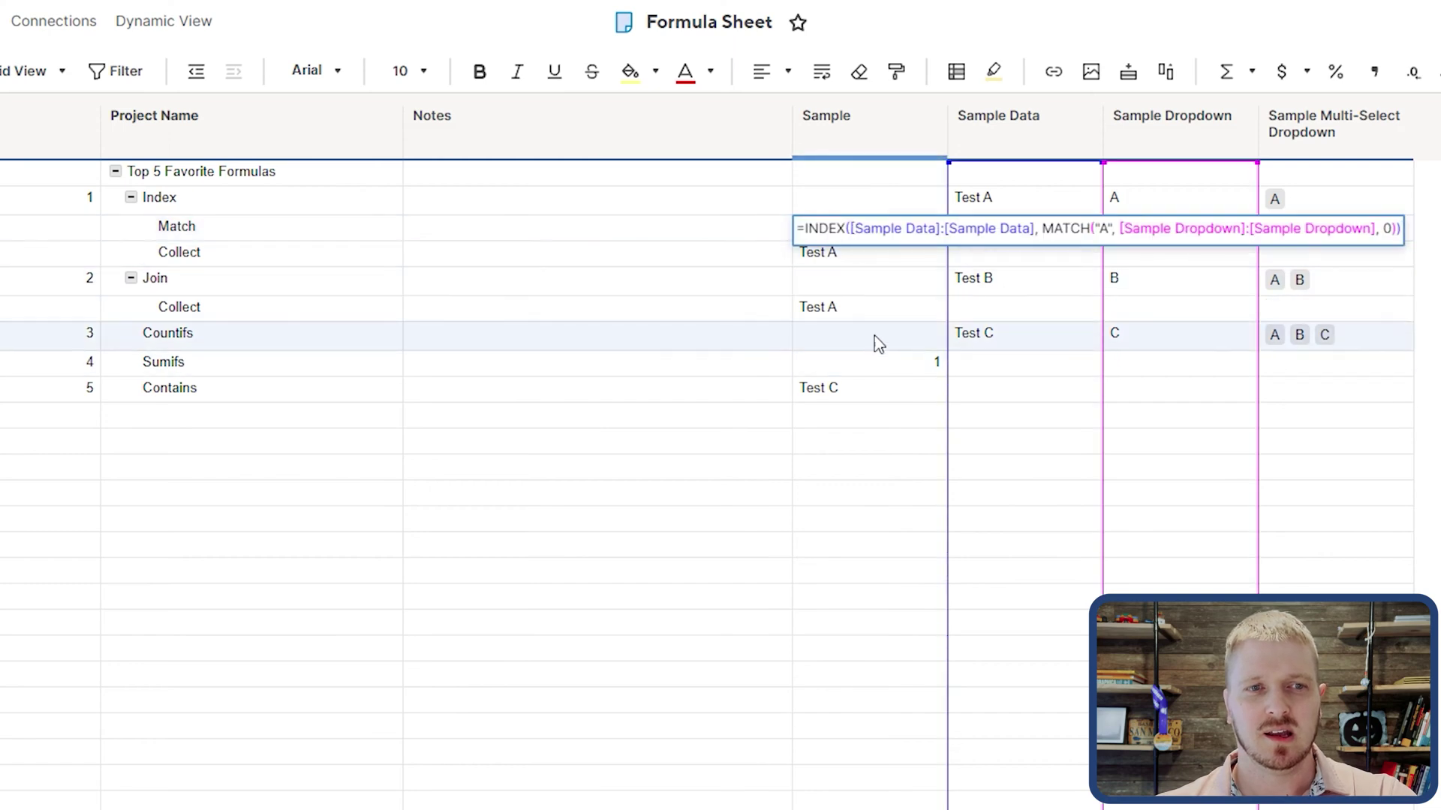
left_click(862, 230)
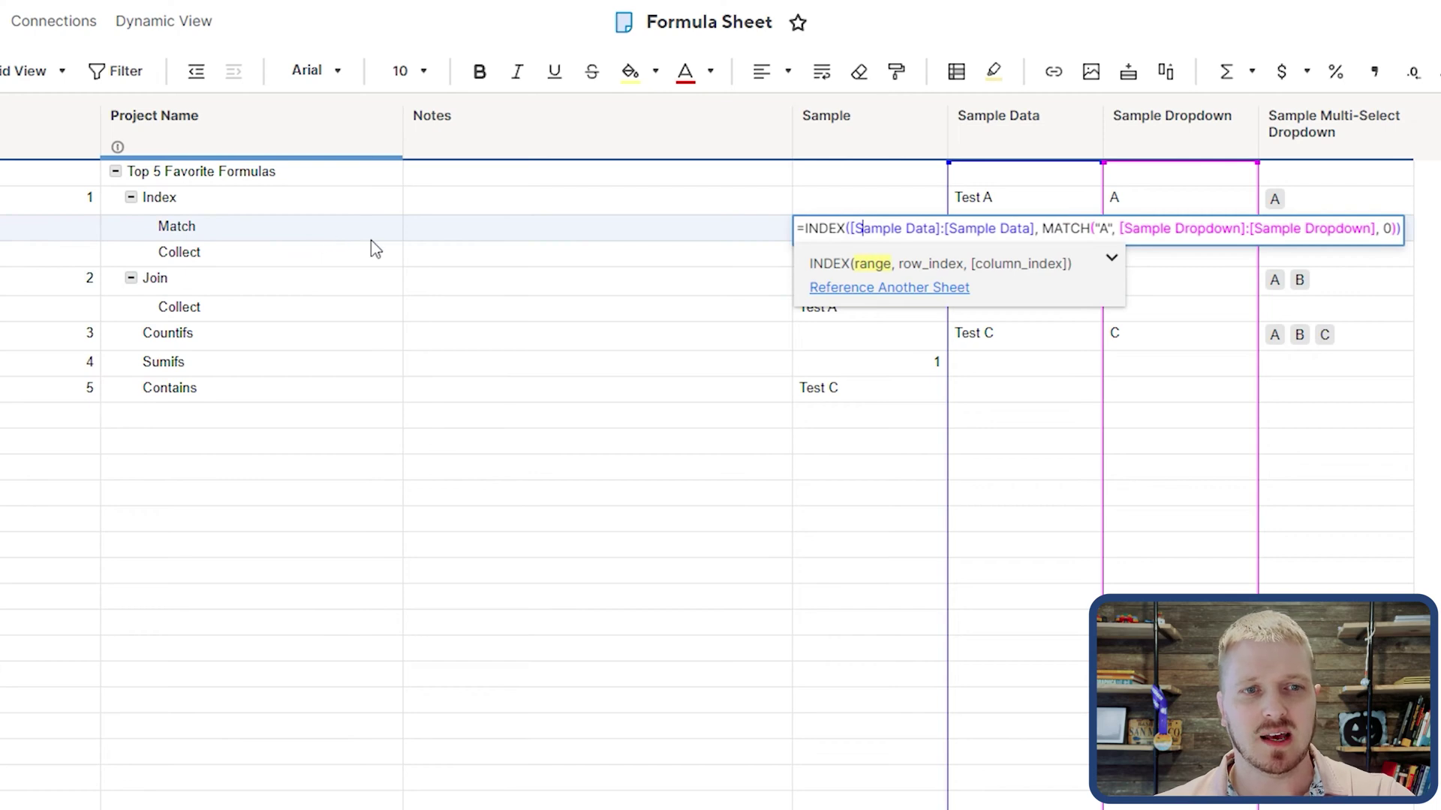
double_click(1100, 228)
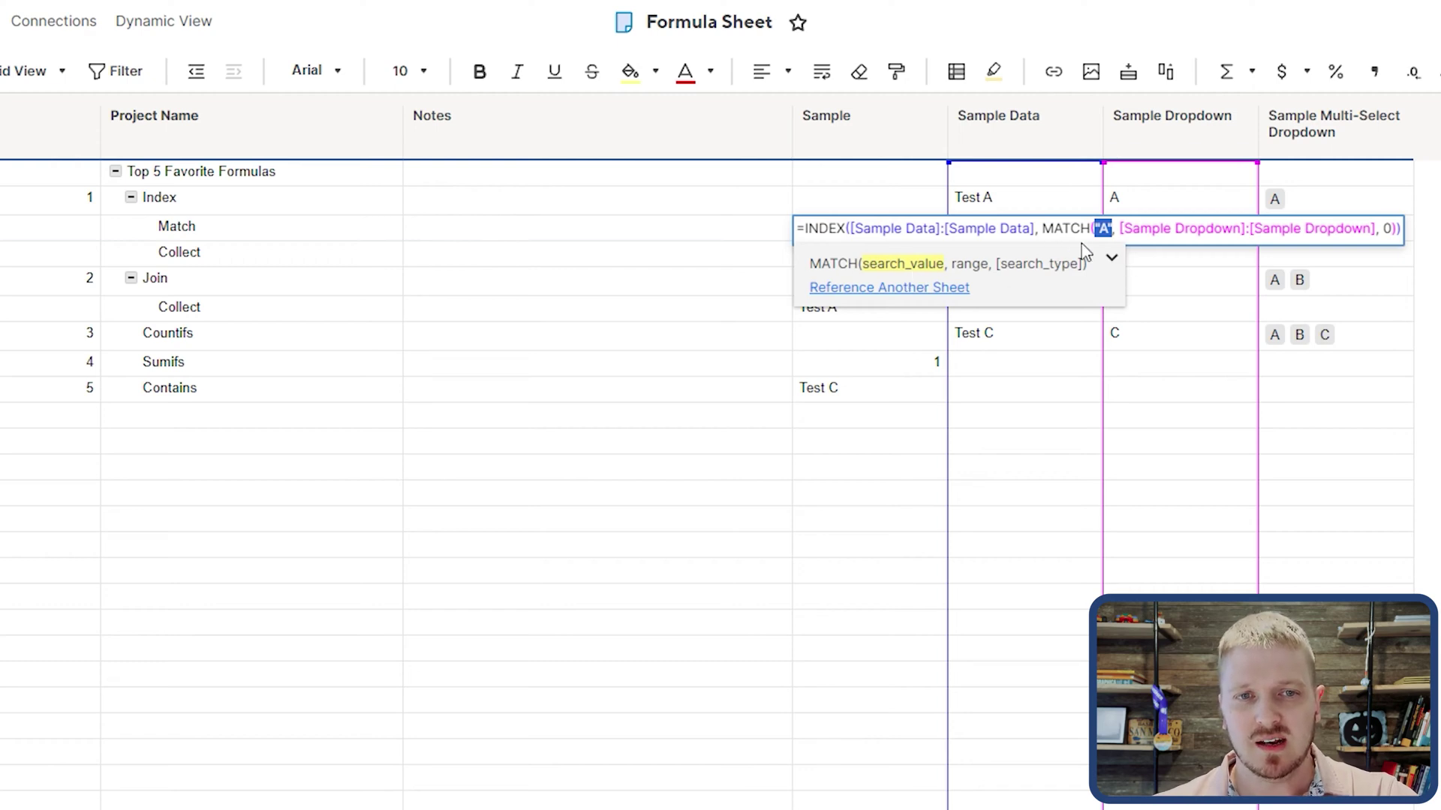
left_click_drag(1122, 228, 1372, 228)
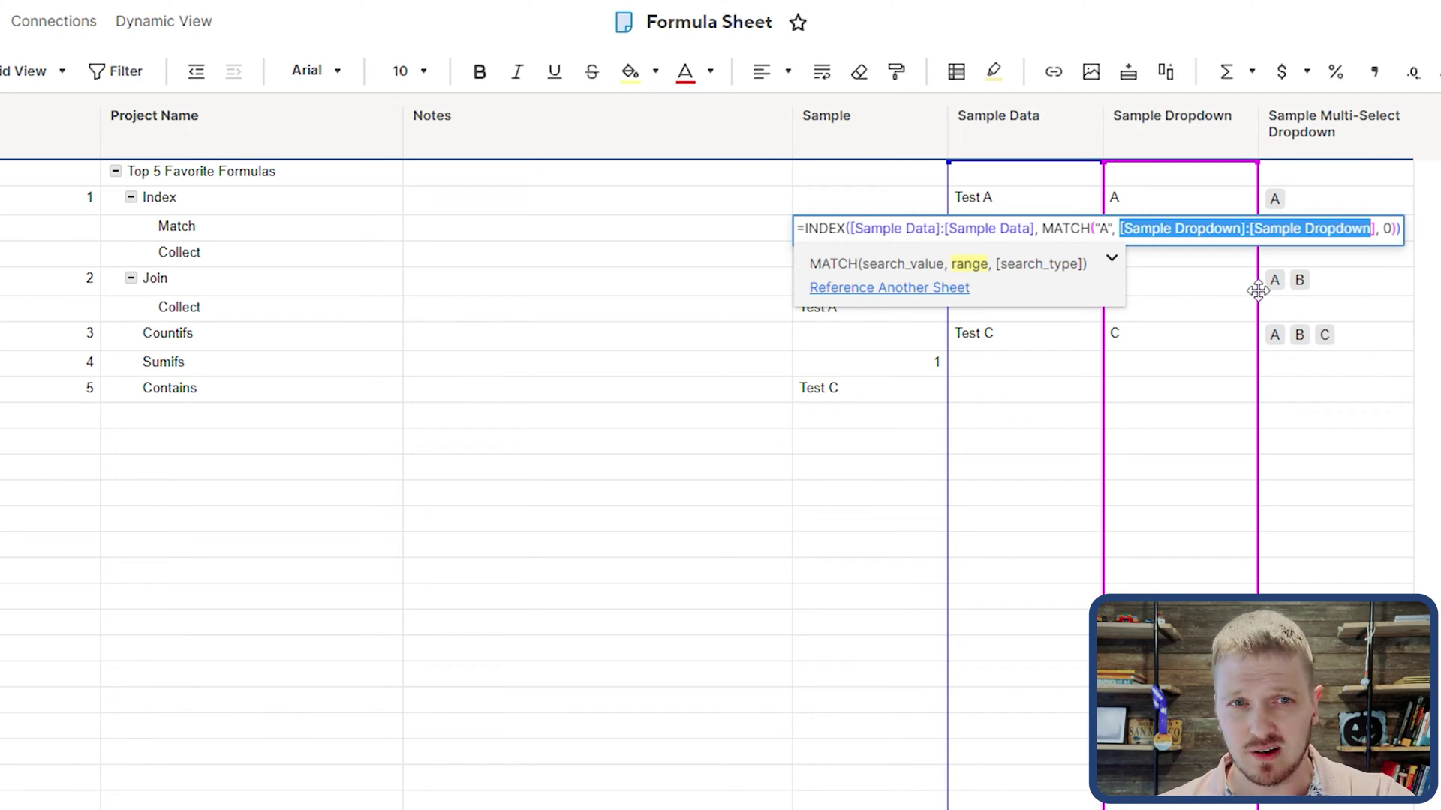
left_click(1108, 229)
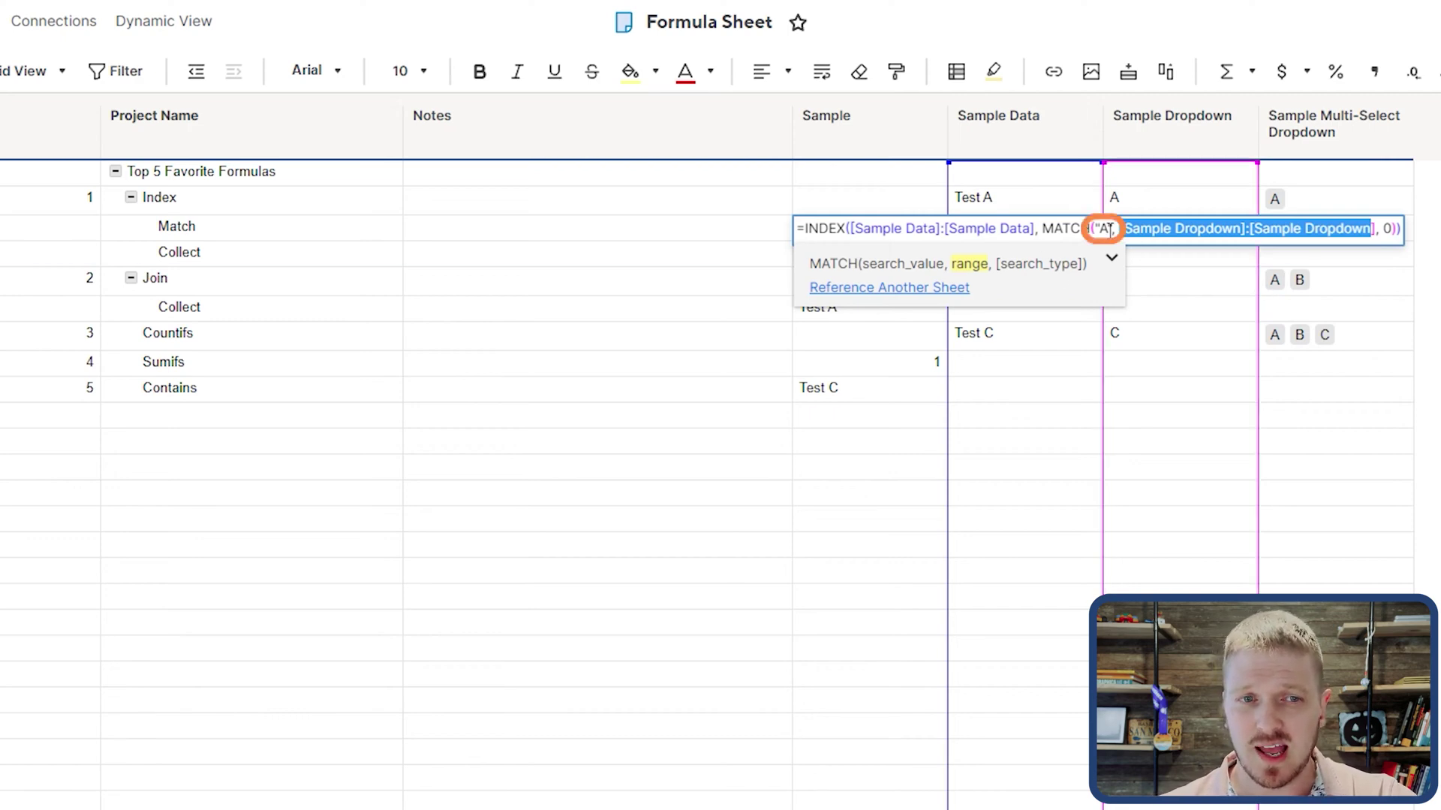
left_click(1116, 197)
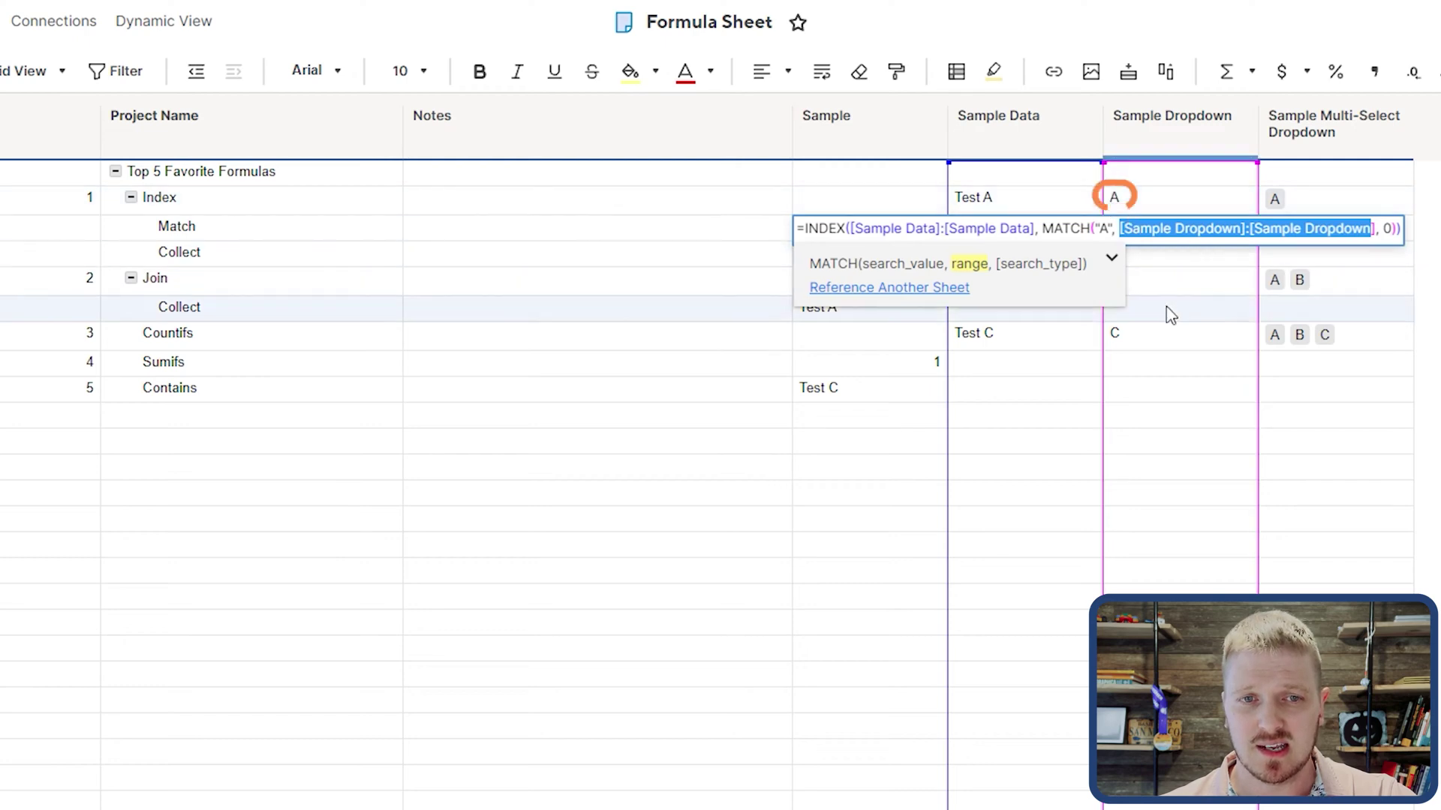
left_click(1387, 228)
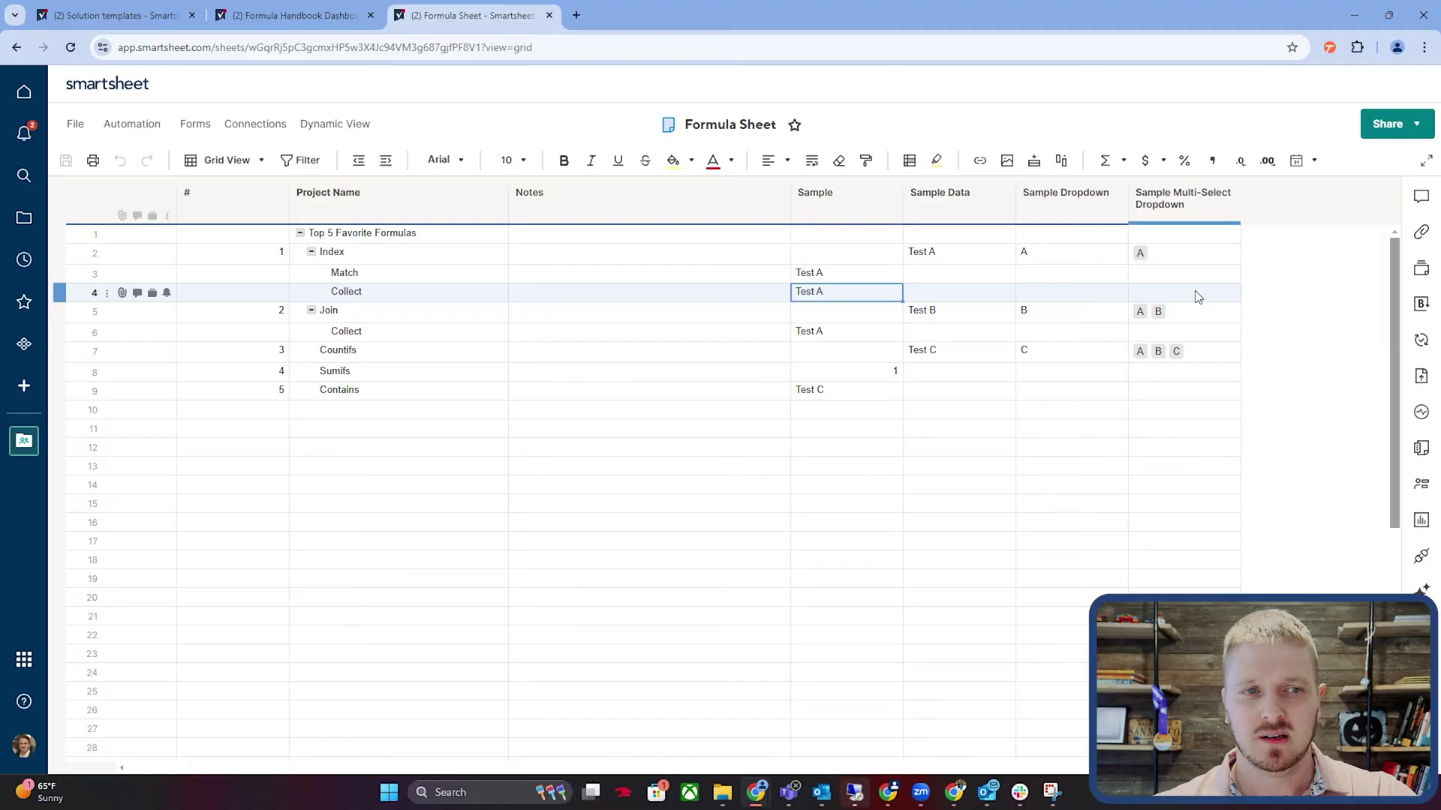
Compare the formulas in the Sample cells of the Collect and Match rows under Index, and check the Index row's Sample Dropdown cell.
left_click(573, 212)
left_click(826, 292)
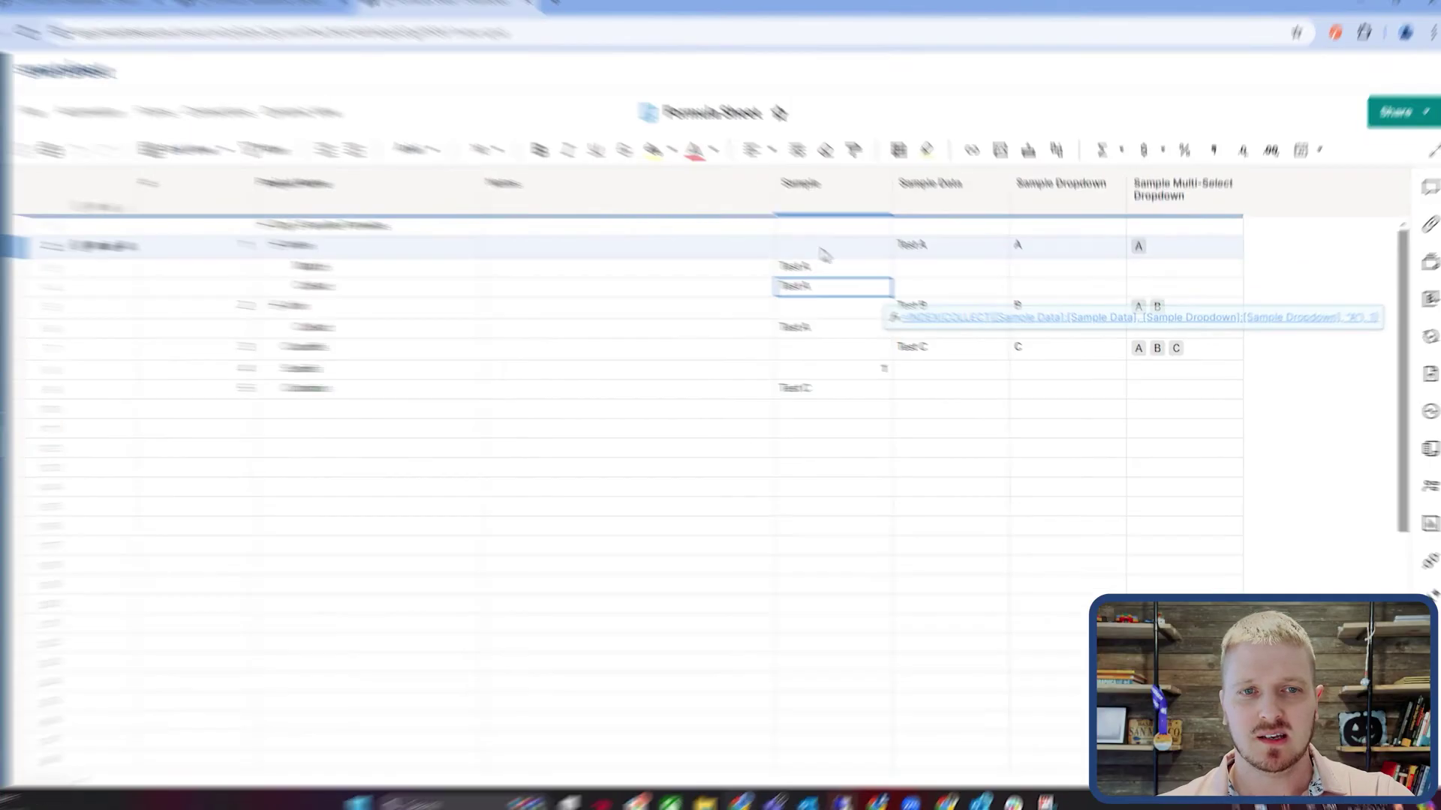
left_click(825, 274)
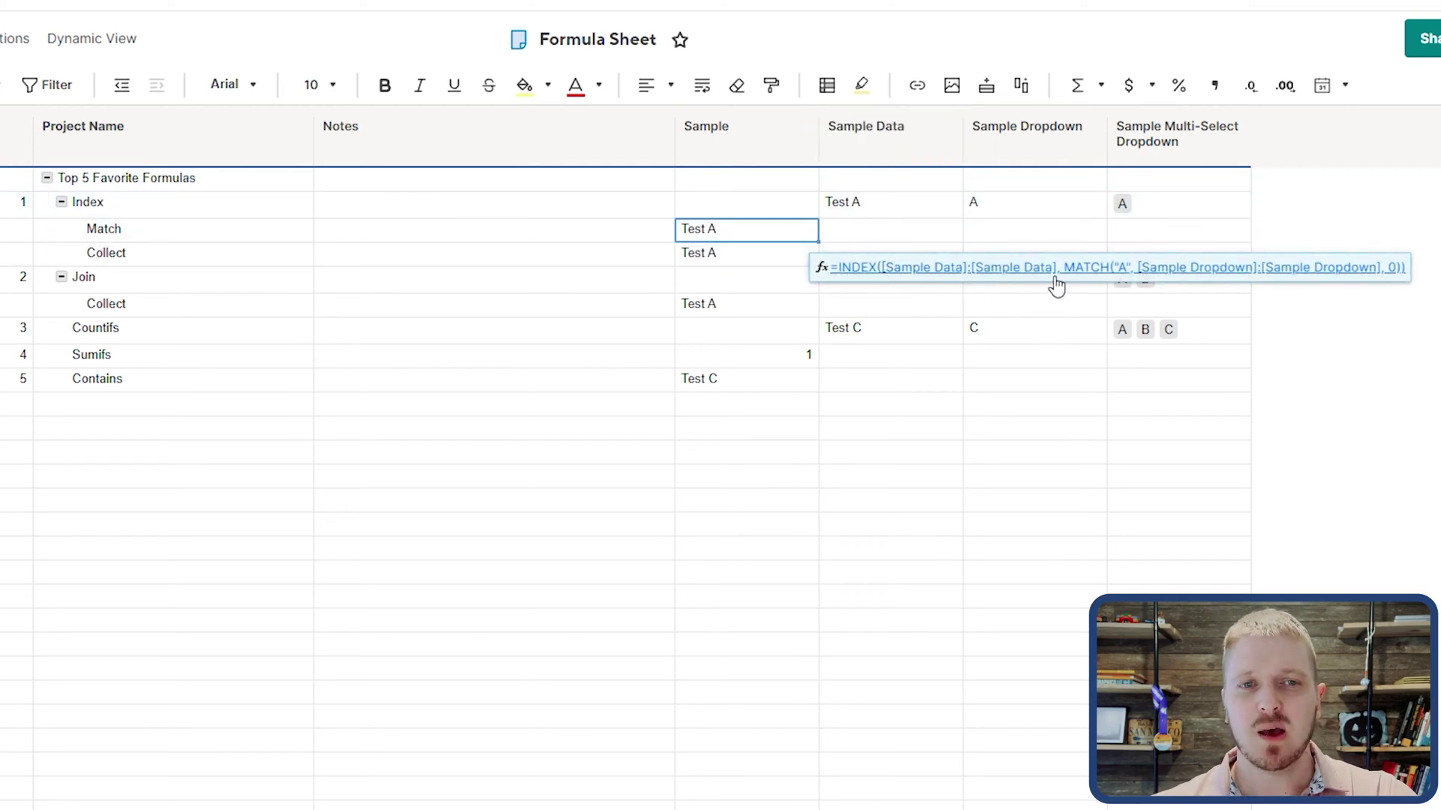
left_click(992, 208)
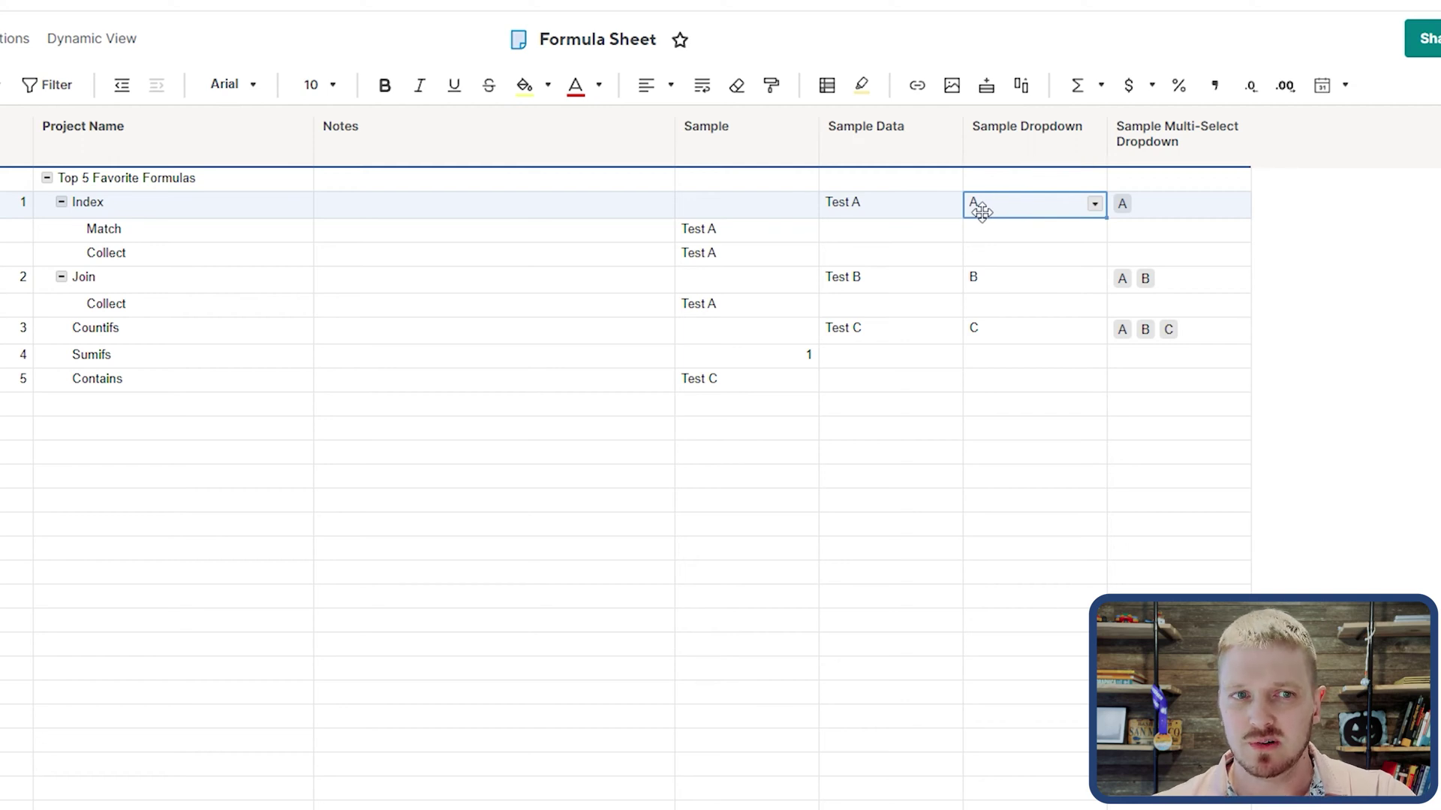
Try to remove the MATCH portion from the INDEX formula in the Match row's Sample cell.
left_click(739, 221)
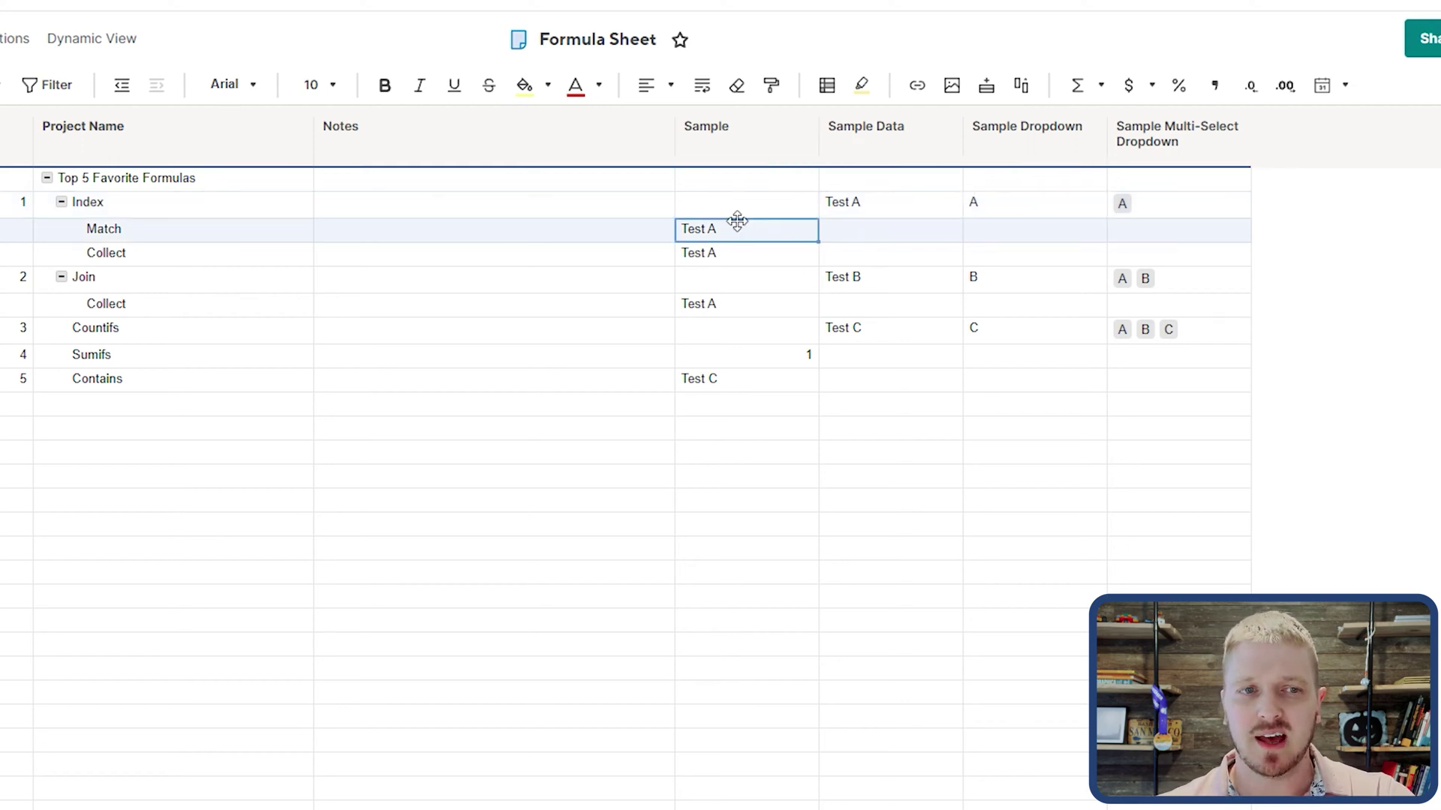
left_click(741, 220)
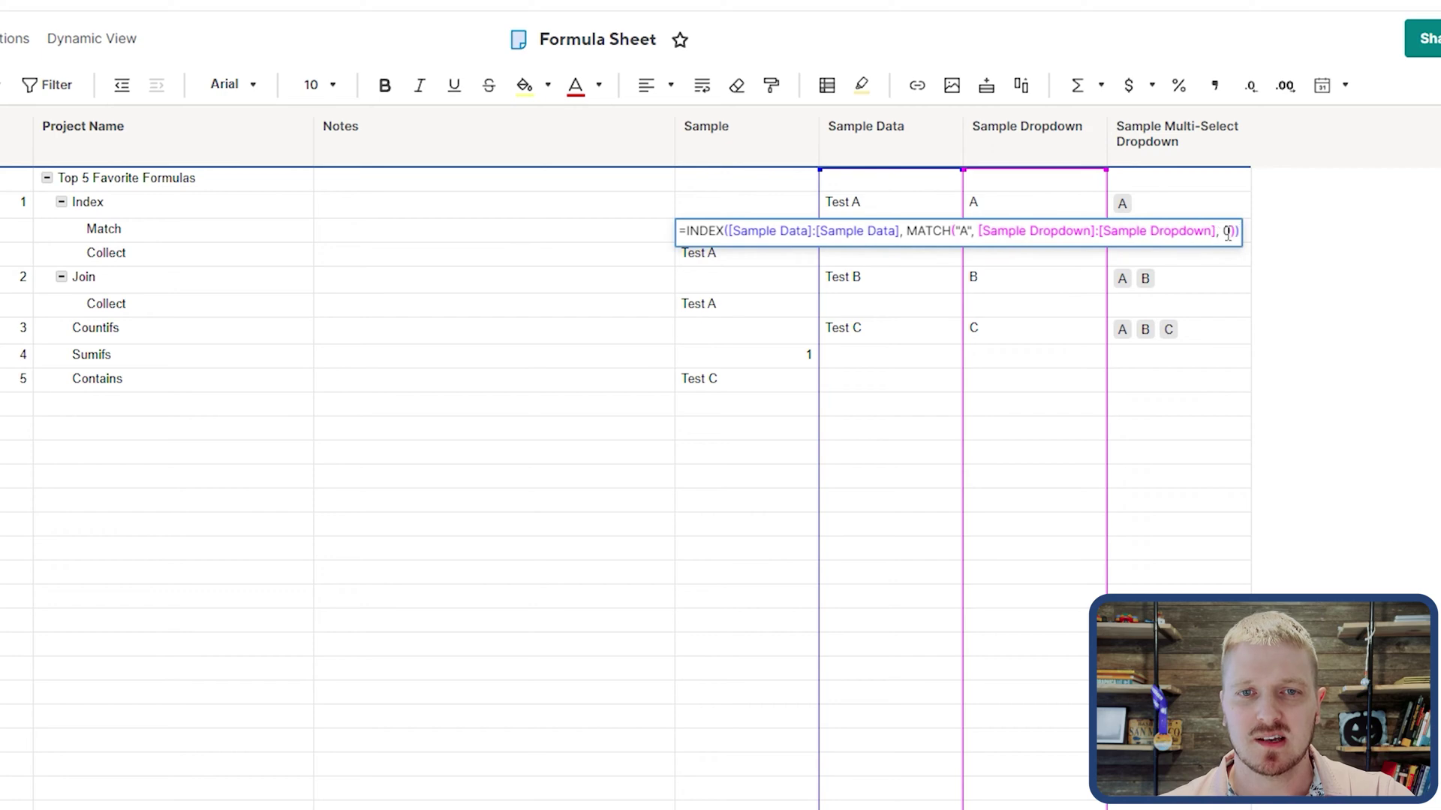
left_click_drag(1234, 231, 905, 231)
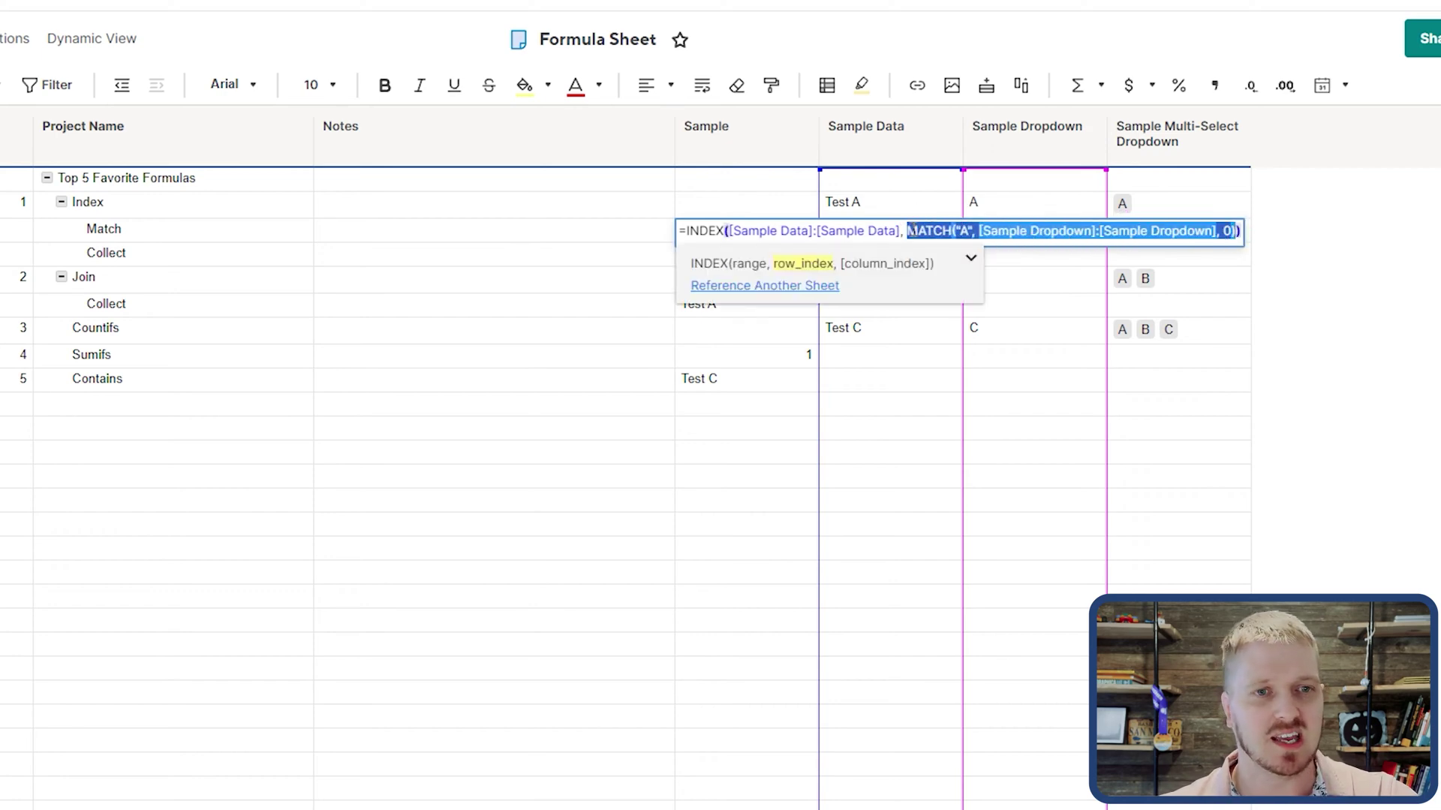
key("BackSpace")
key("Escape")
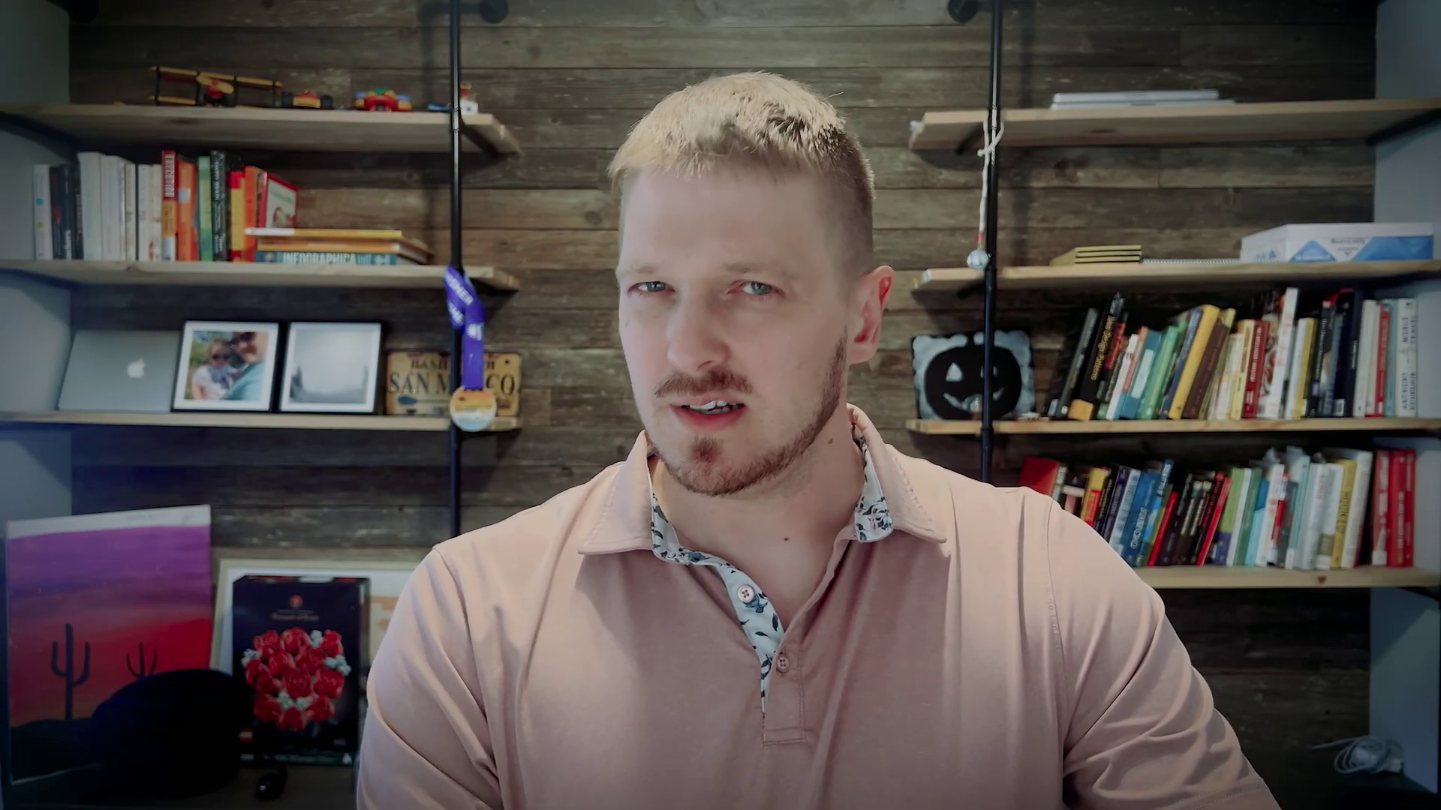
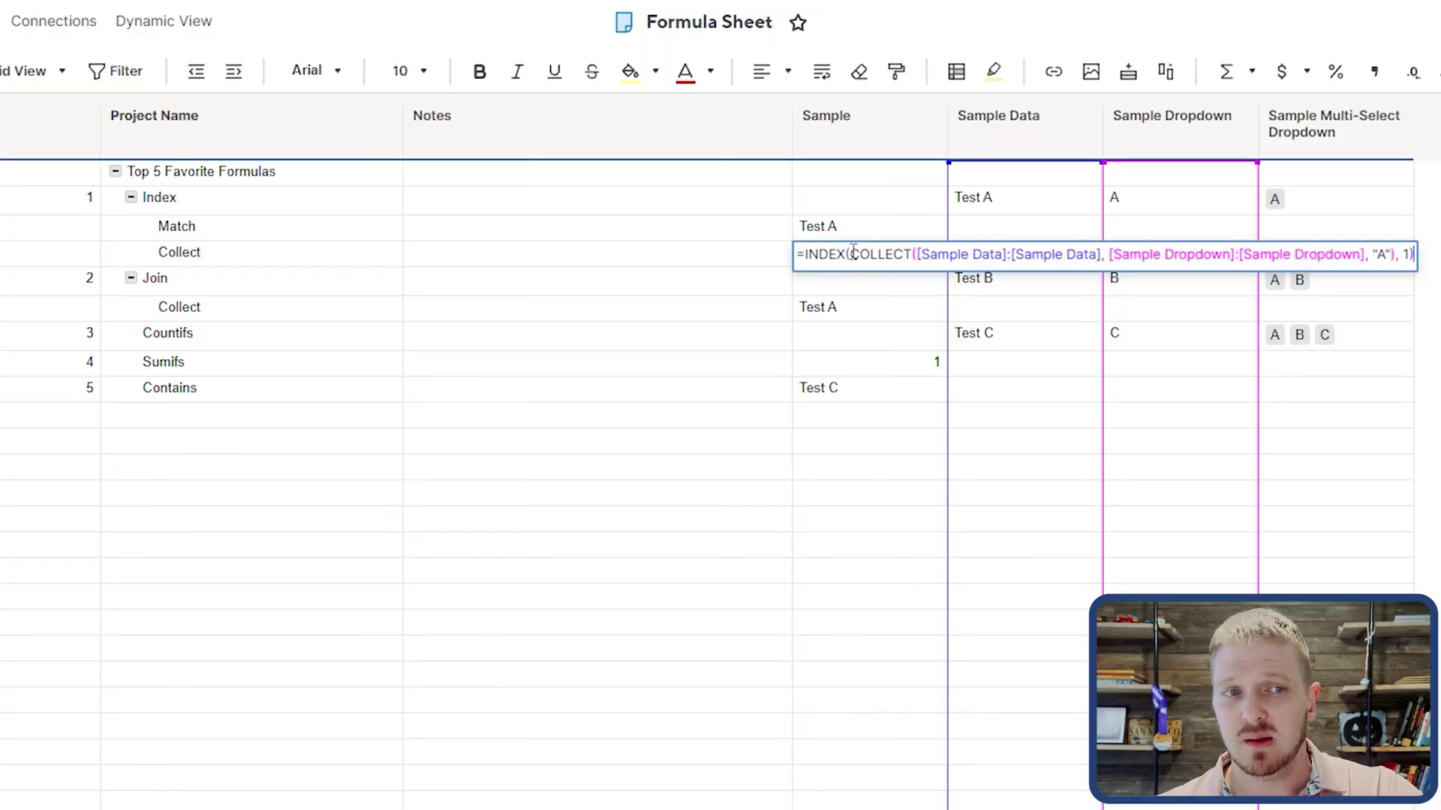
Review the COLLECT range and row index in the INDEX/COLLECT formula, and collapse the Index group.
left_click_drag(851, 254, 1399, 259)
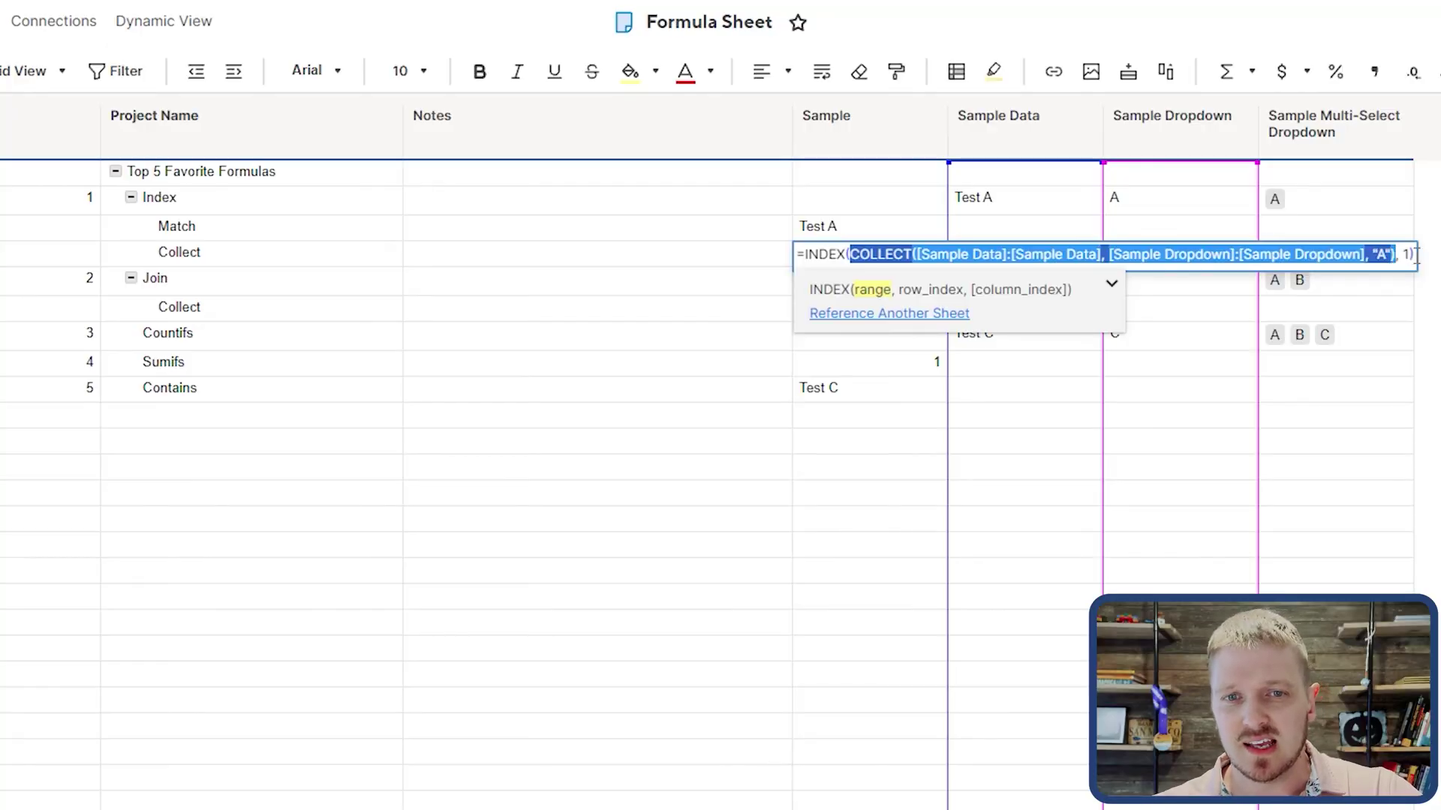
double_click(1407, 254)
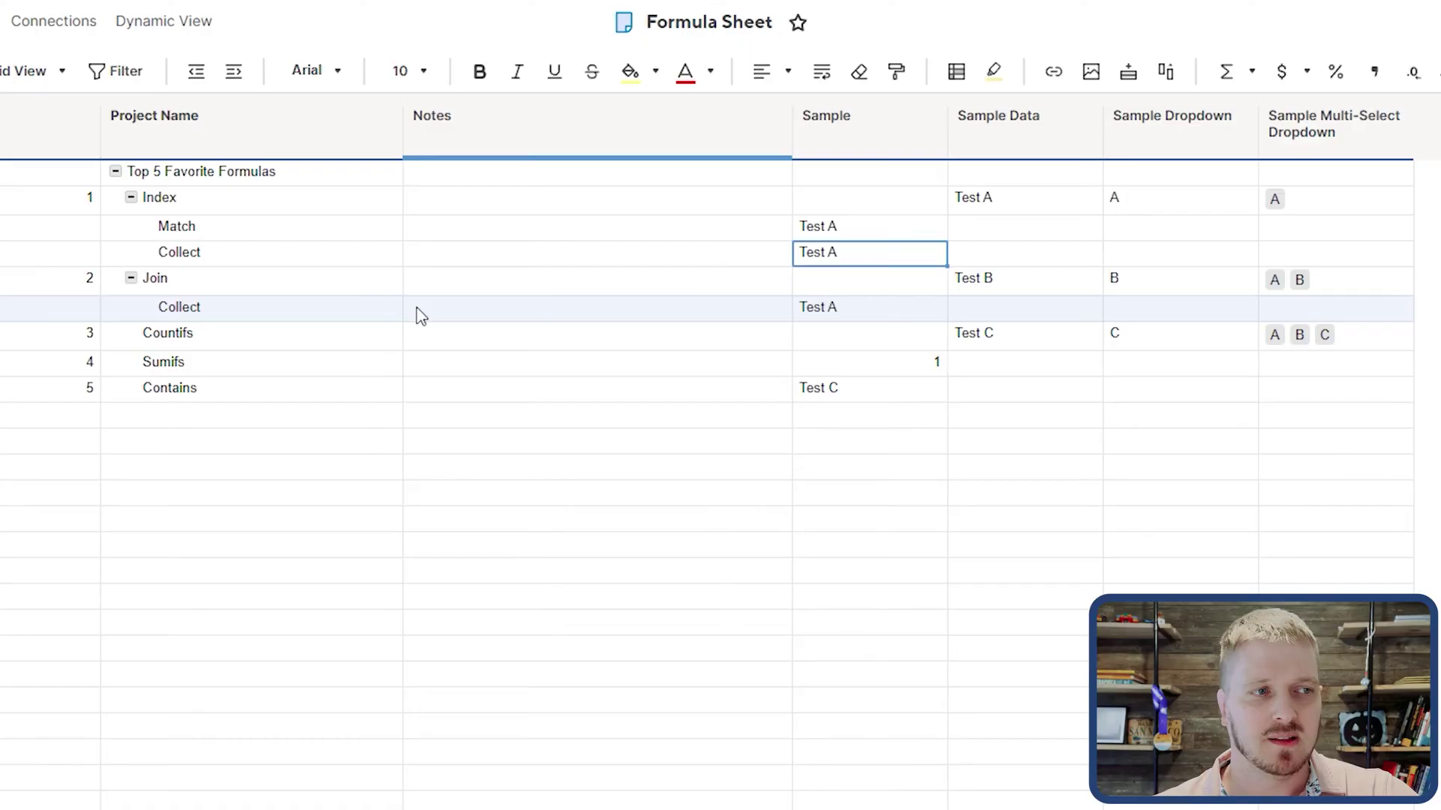
left_click(130, 197)
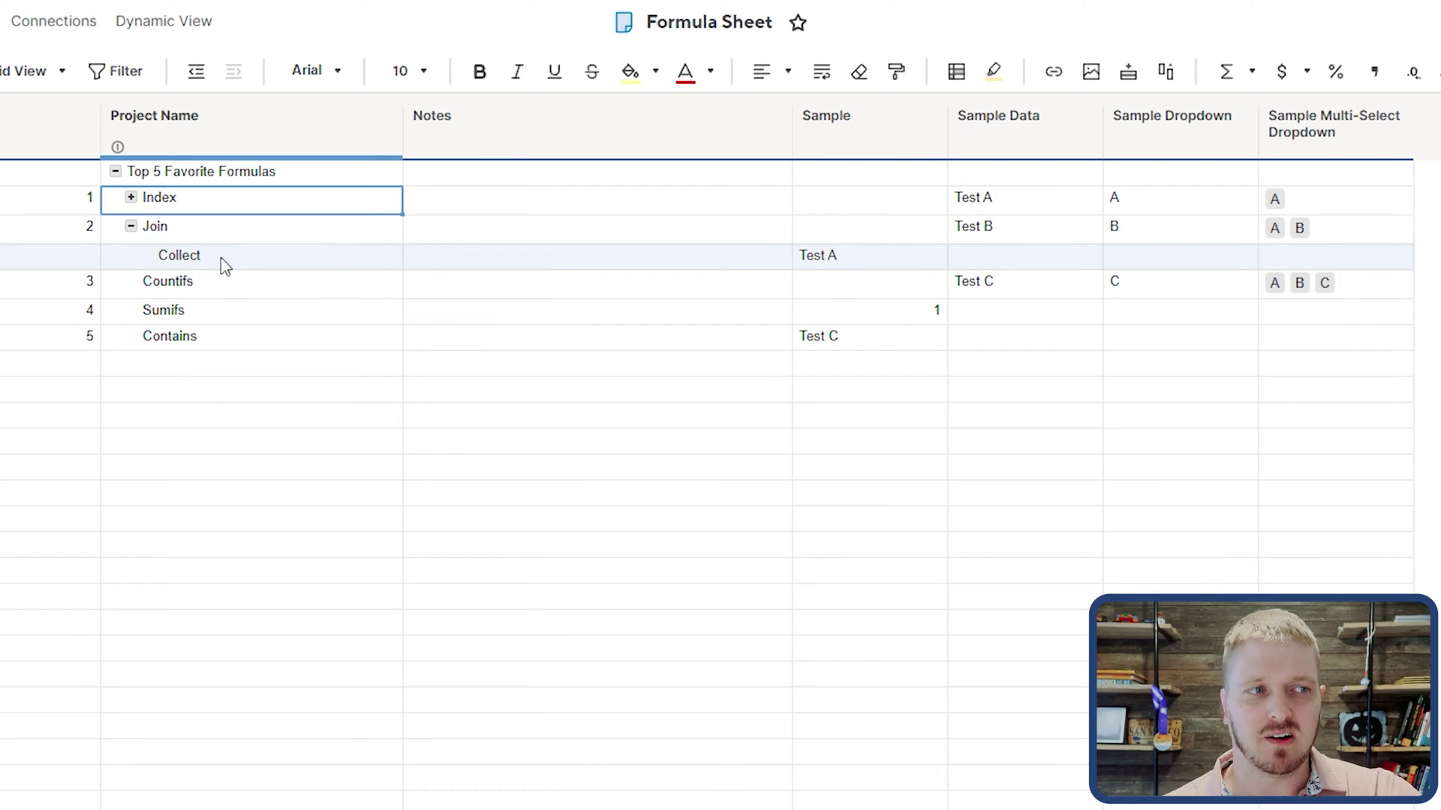
Examine the JOIN/COLLECT formula in the Sample cell of the Collect row under Join, including its "A" criterion.
double_click(871, 259)
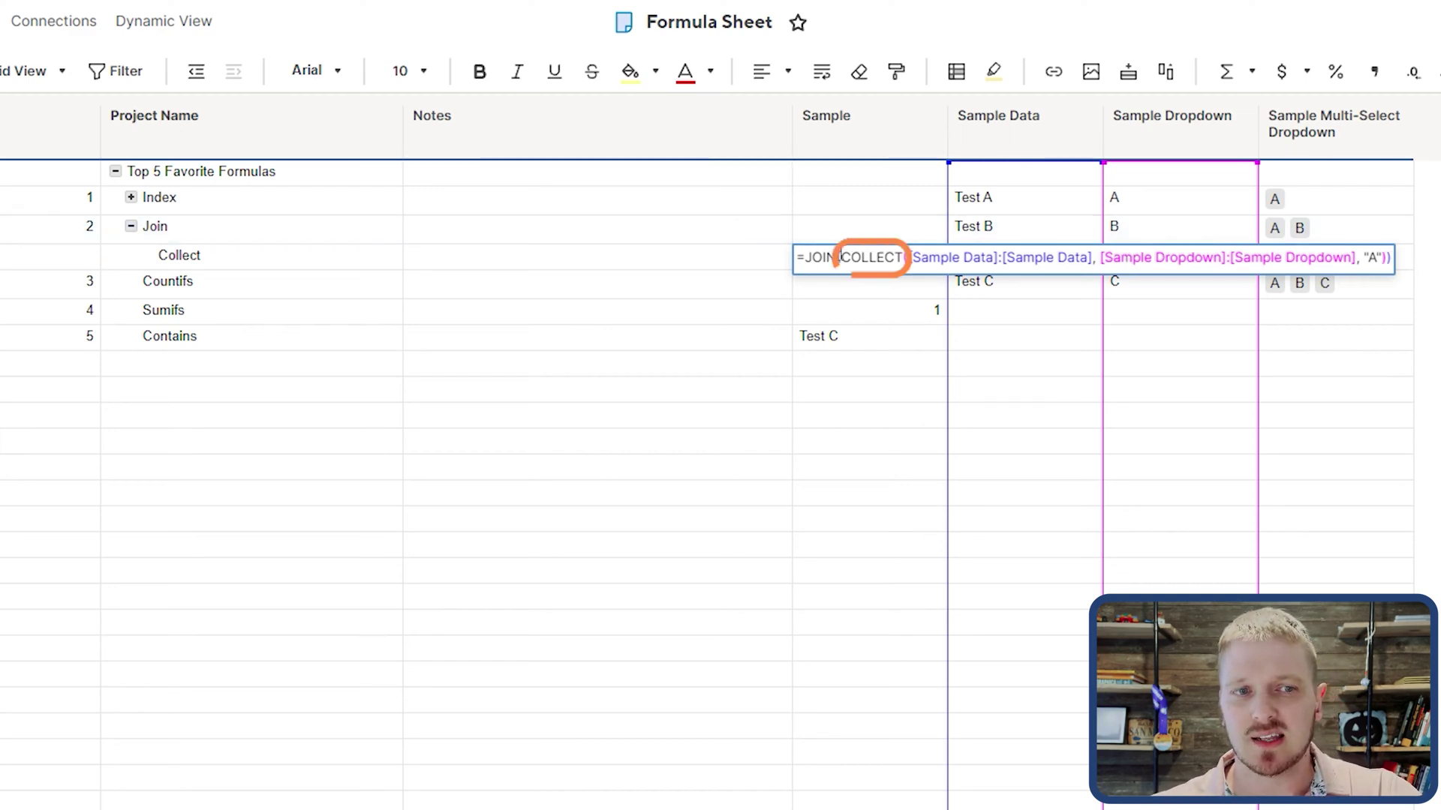
left_click(1378, 256)
type("\"")
double_click(1379, 259)
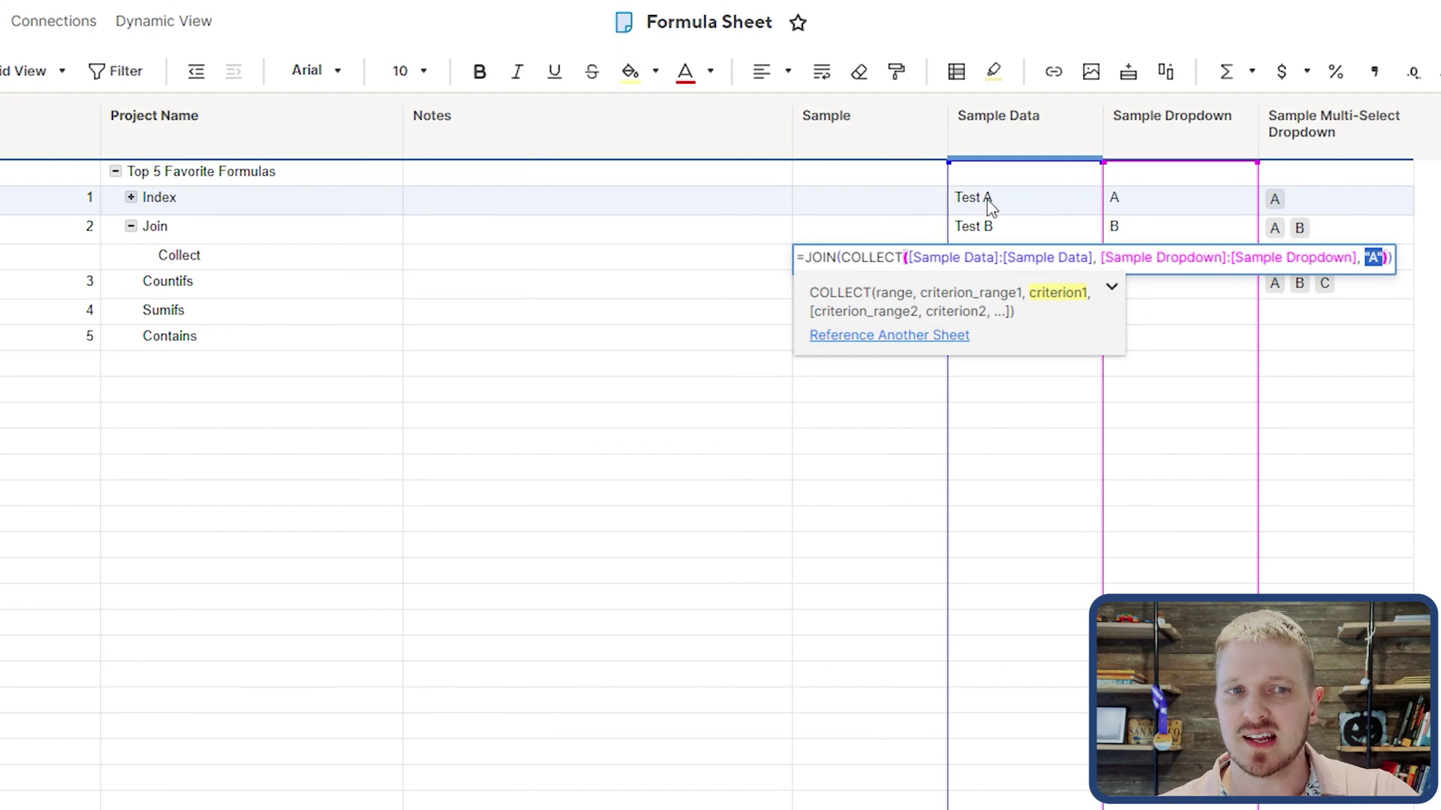
key("Return")
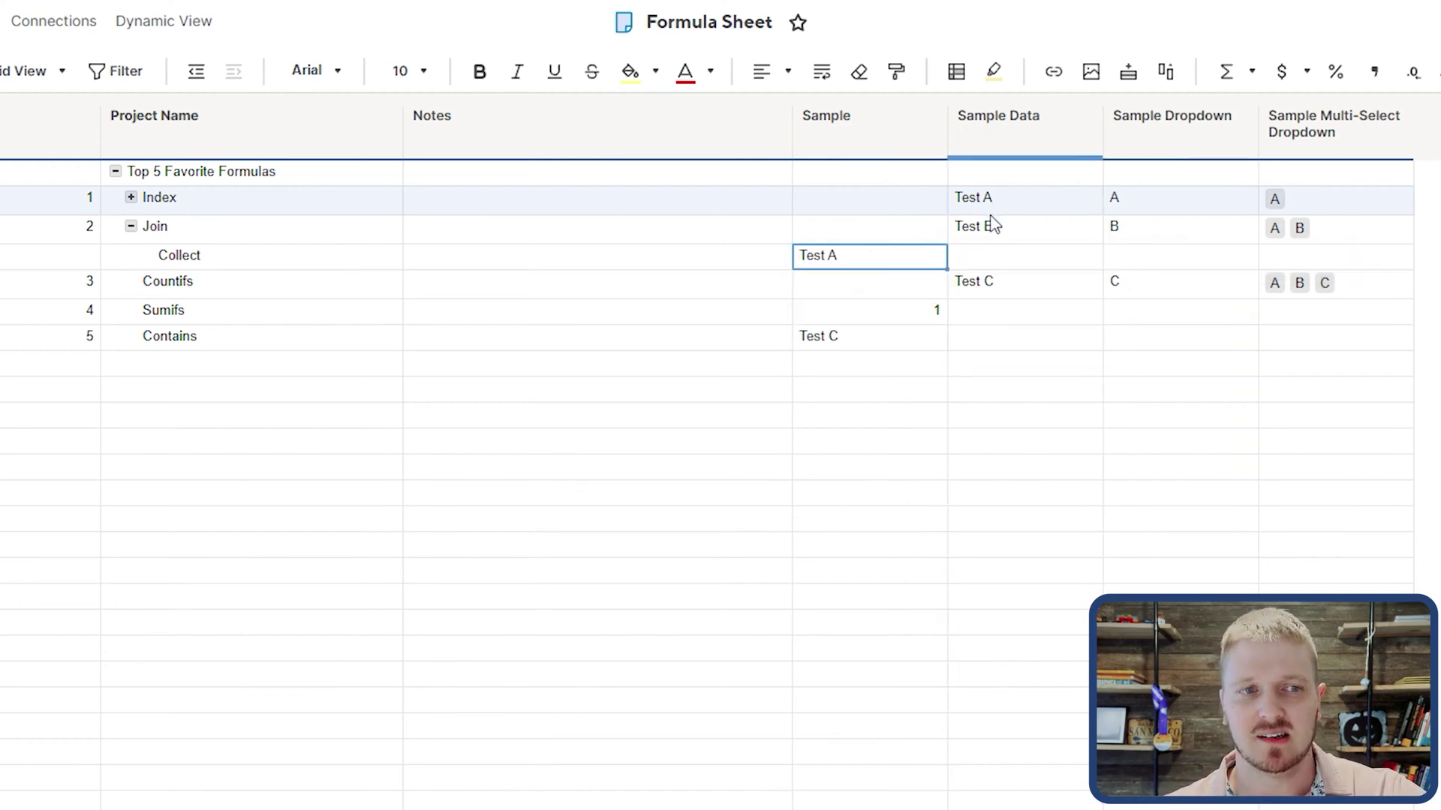
Strip the COLLECT function, dropdown range and "A" criterion from the Join example, leaving =JOIN([Sample Data]:[Sample Data]).
double_click(887, 267)
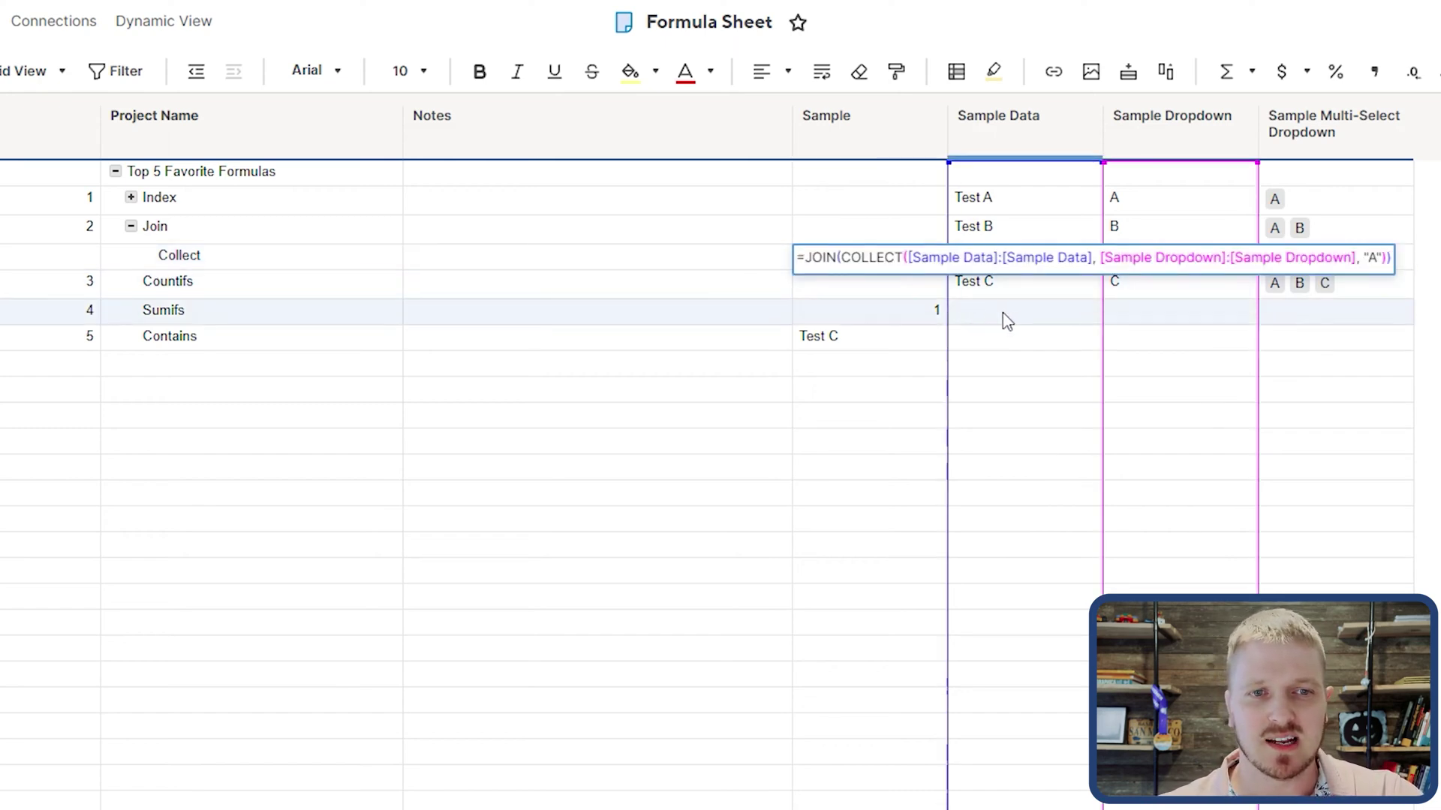
left_click_drag(908, 258, 840, 258)
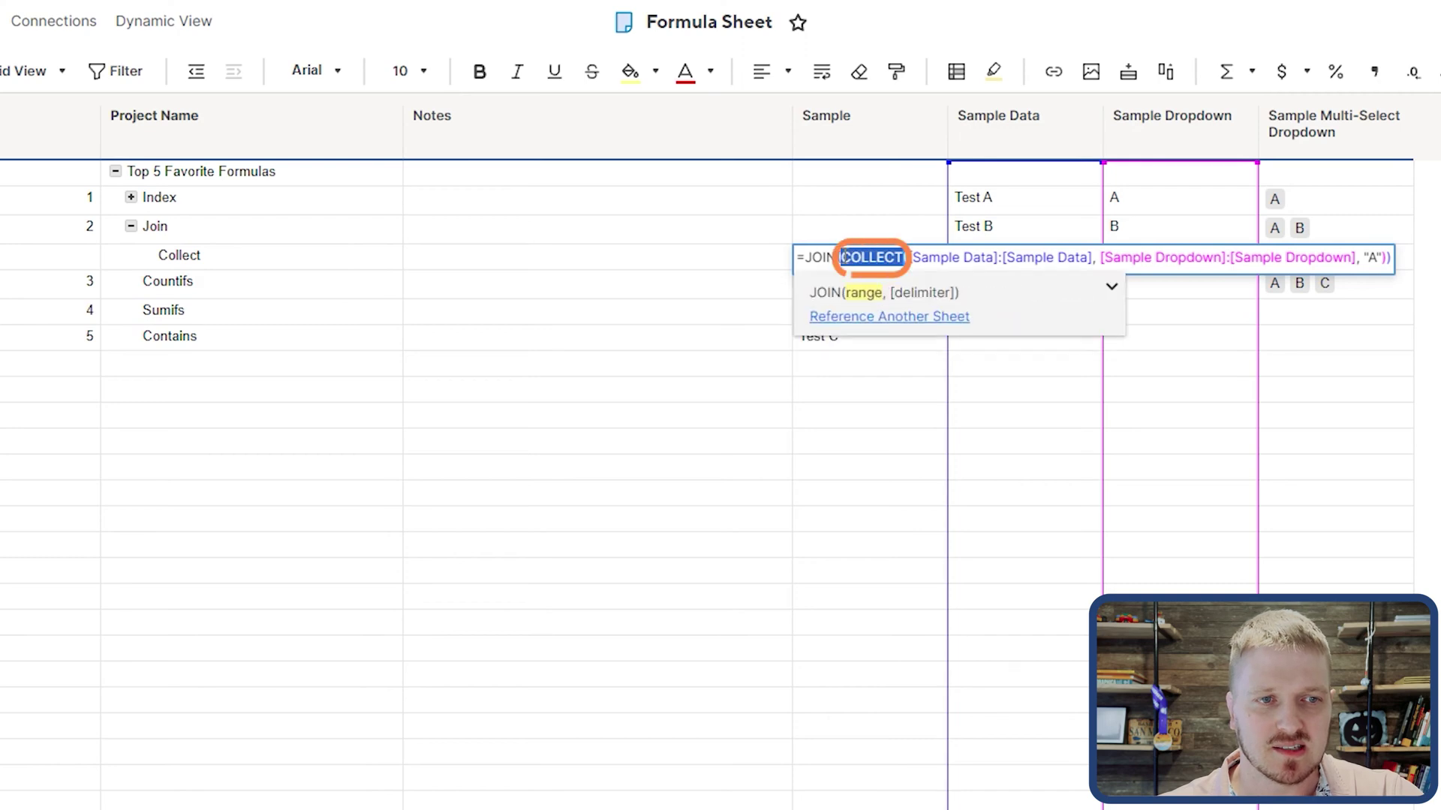
key("BackSpace")
left_click_drag(1319, 258, 1030, 258)
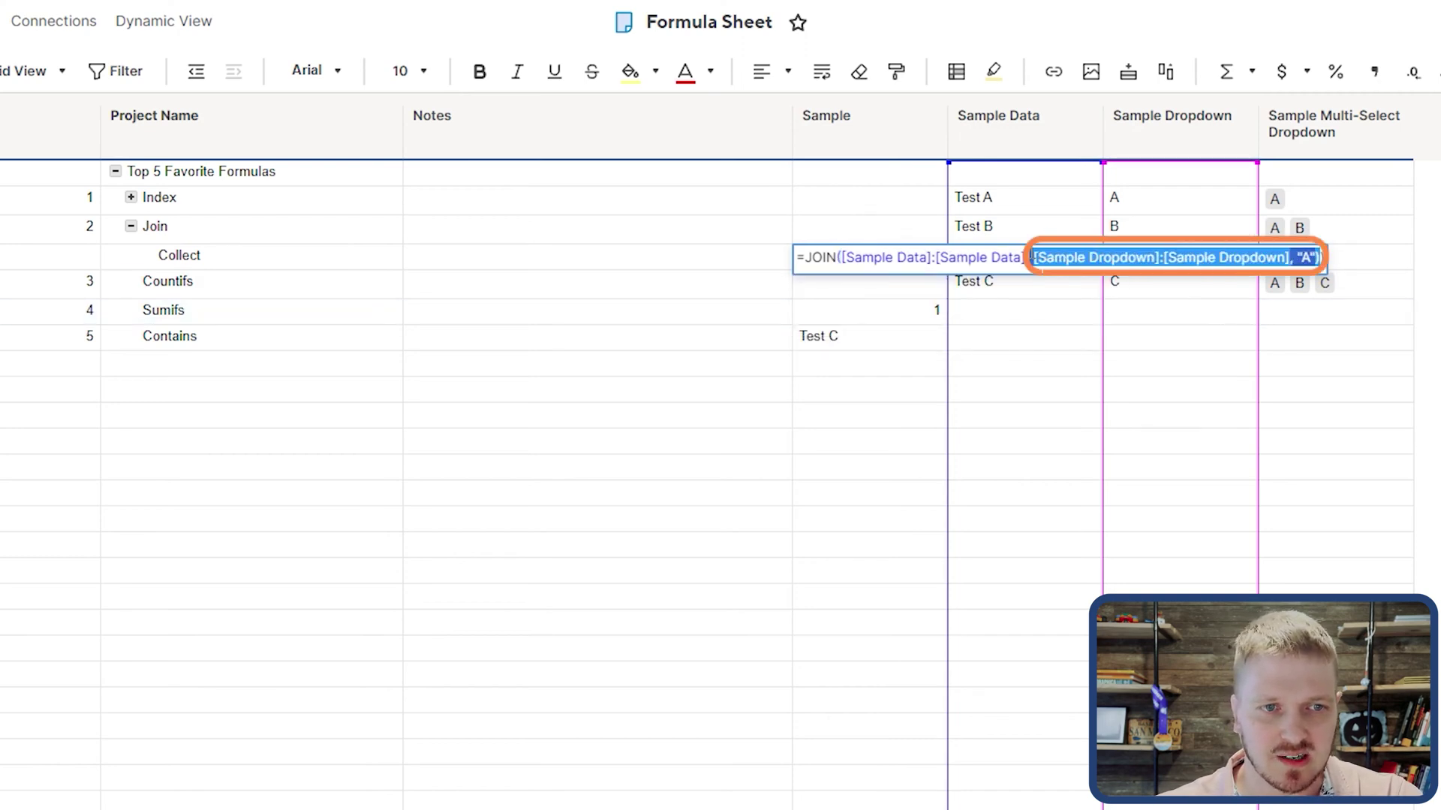
key("BackSpace")
type(")")
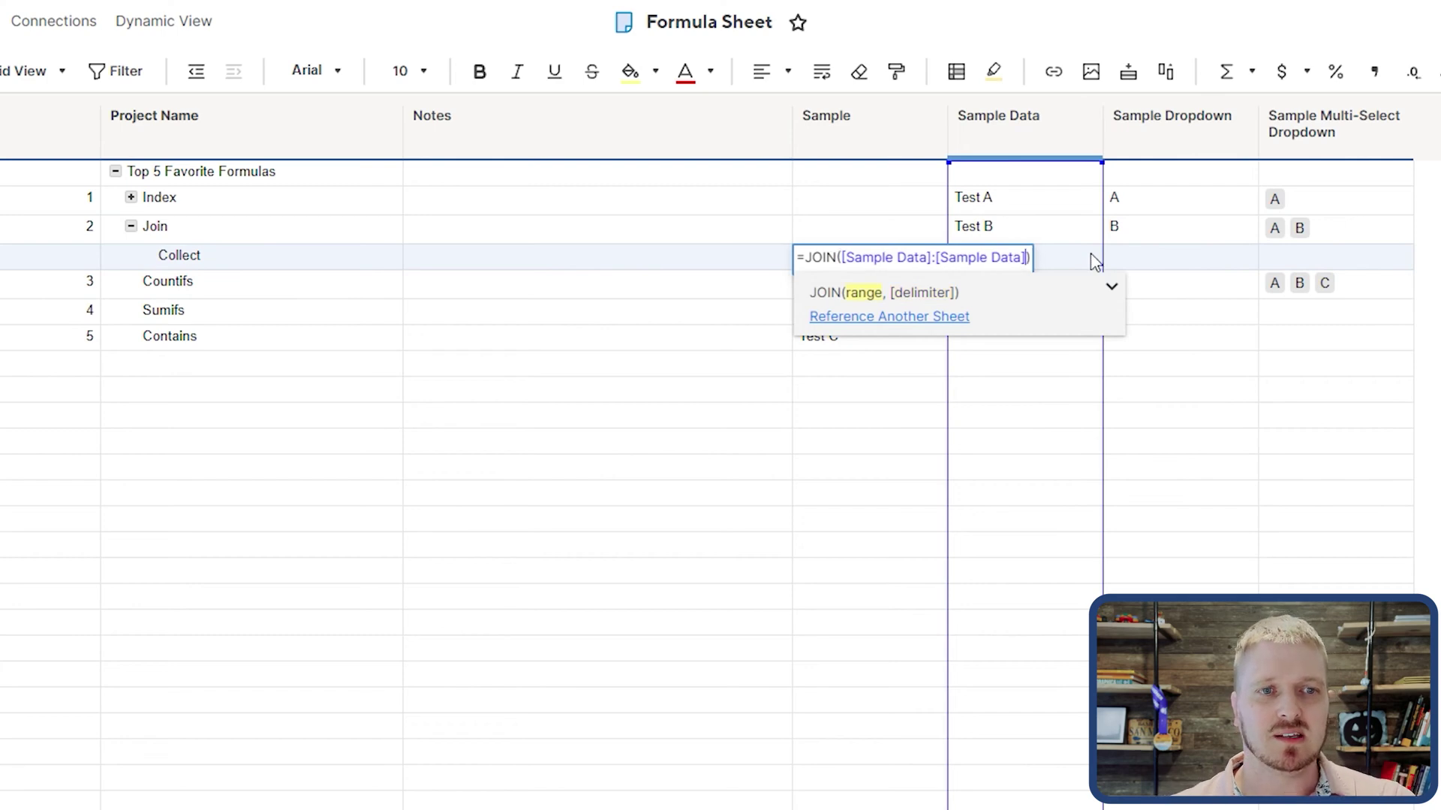
key("Return")
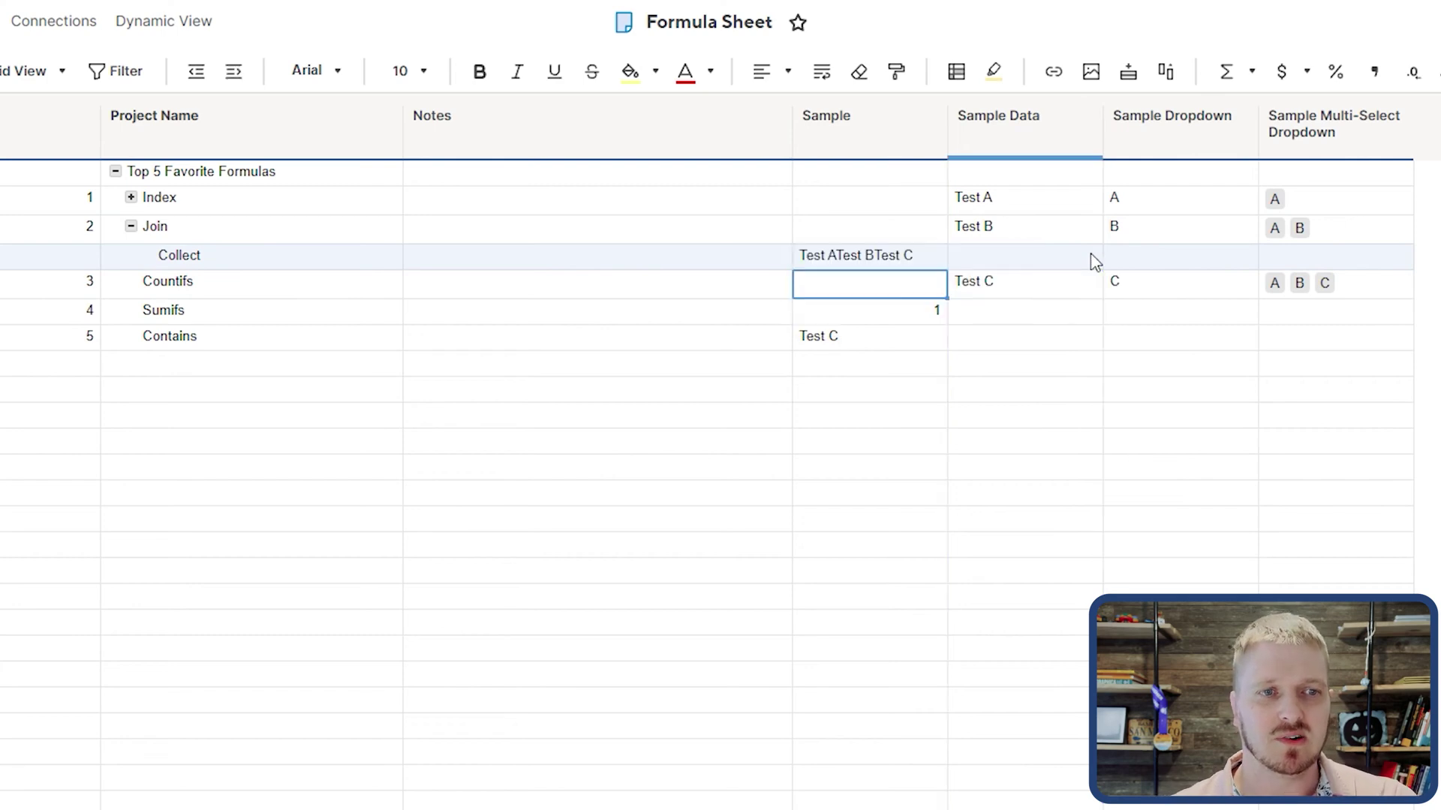
Add CHAR(10) as the delimiter of the JOIN formula in the Collect row's Sample cell.
double_click(859, 256)
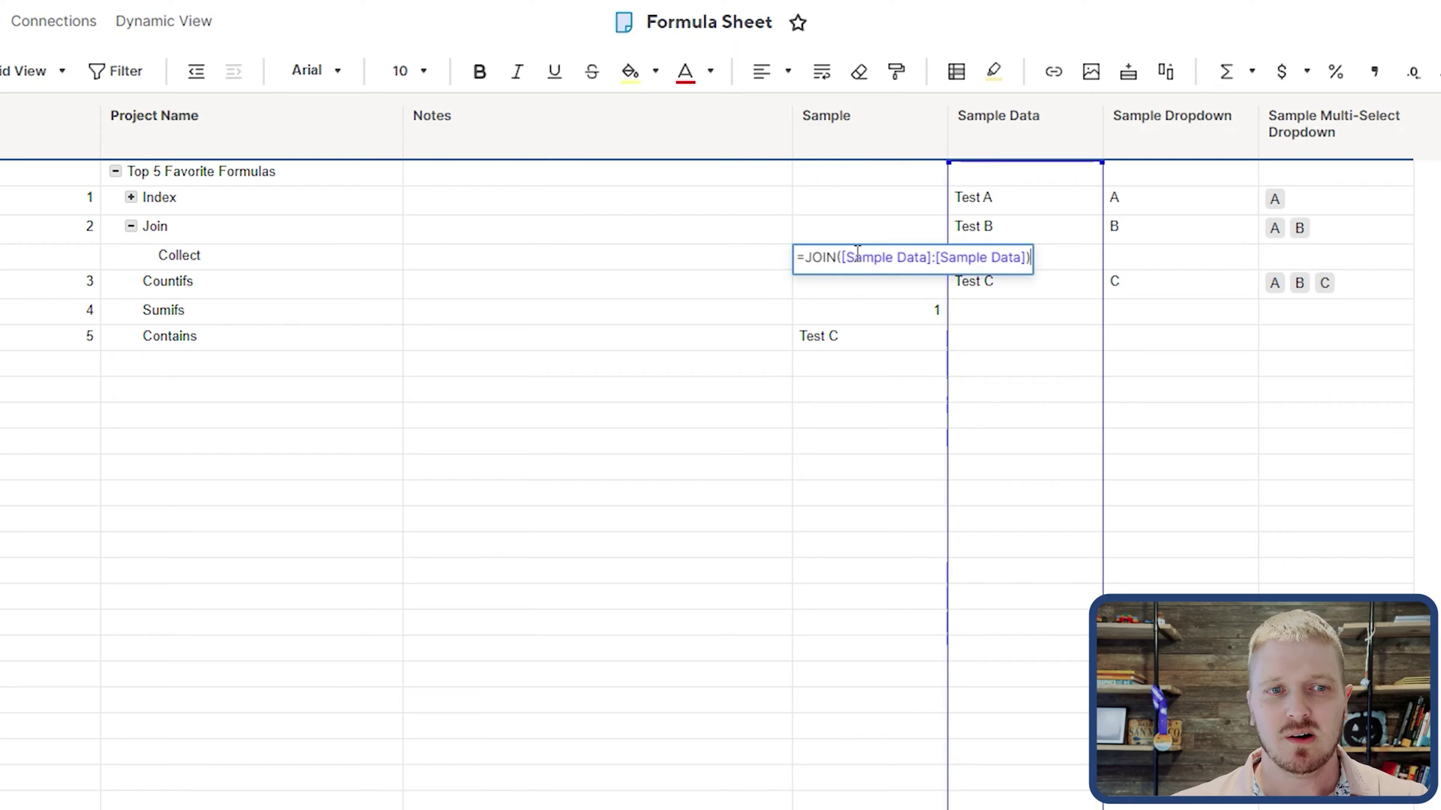
left_click(1028, 257)
type(",C")
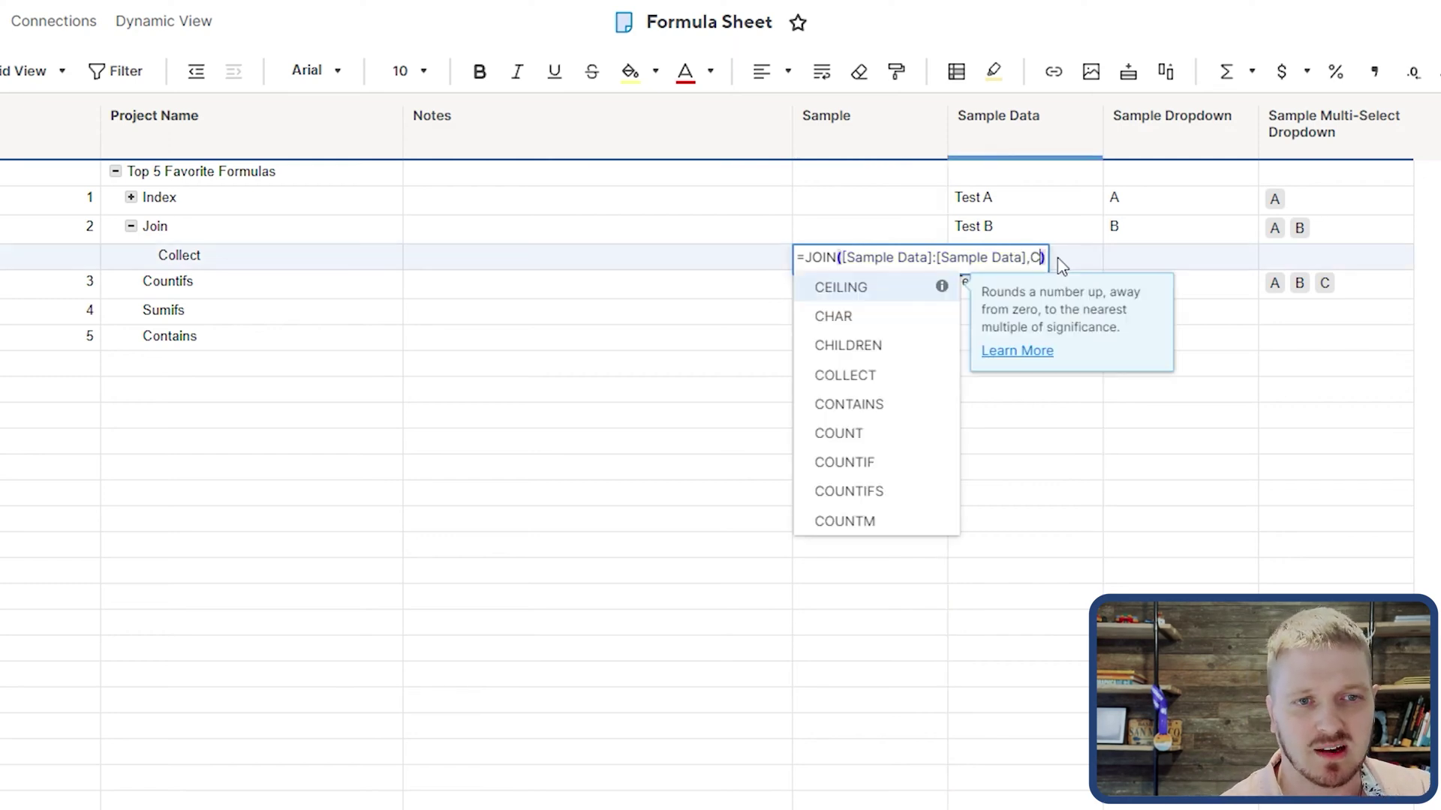
type("har(10)")
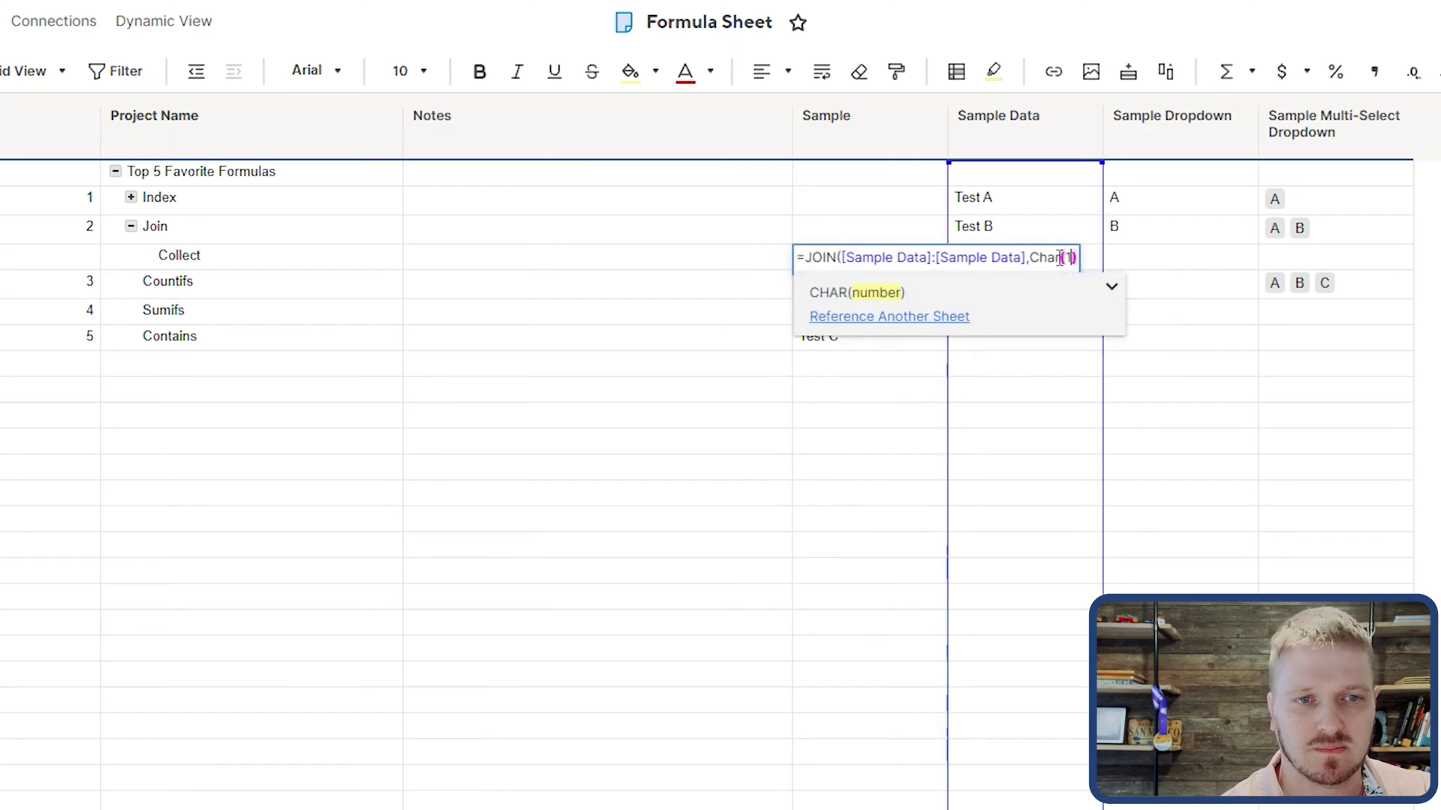
key("Return")
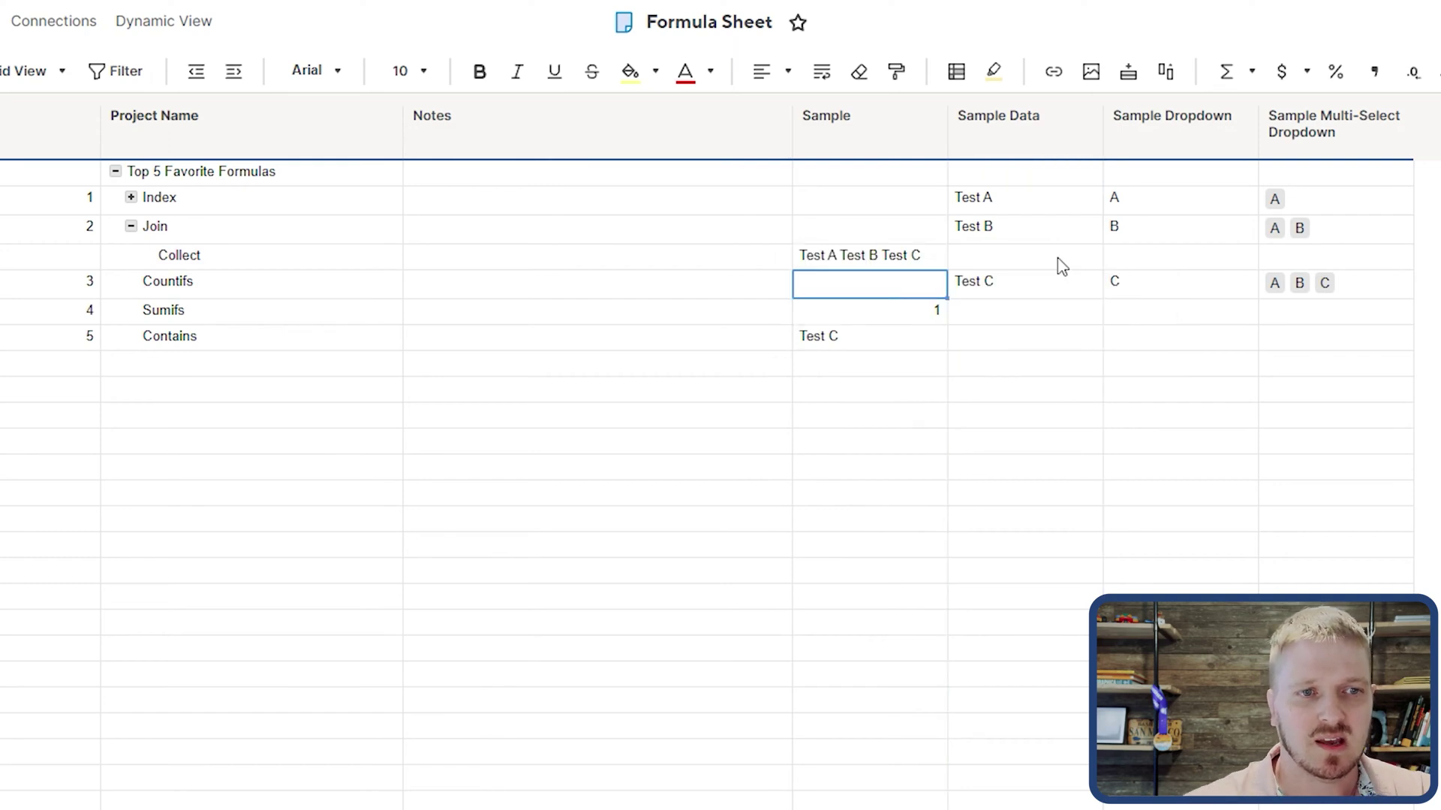
Turn on text wrapping for the Collect row's Sample cell holding the JOIN formula.
left_click(910, 259)
left_click(822, 71)
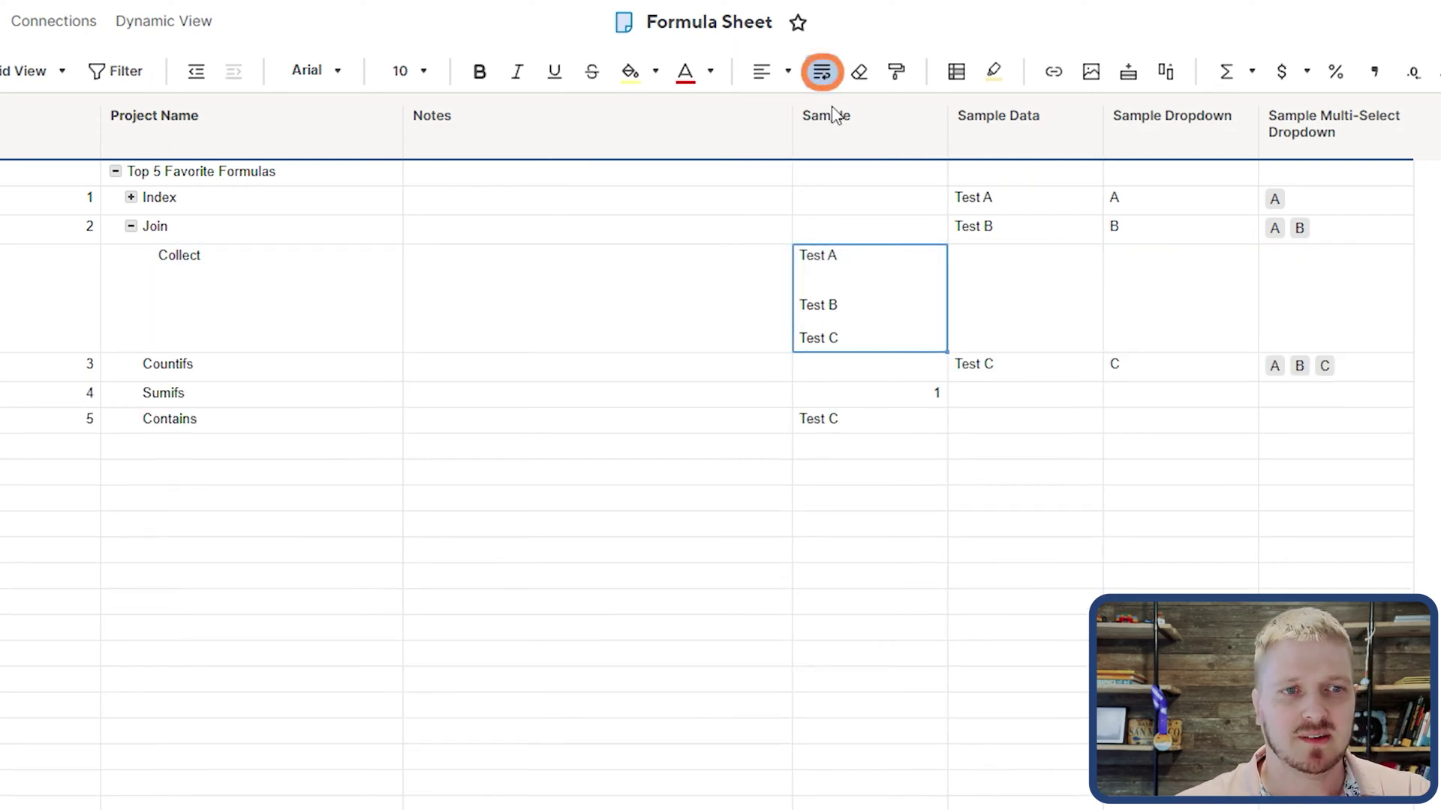
left_click(842, 294)
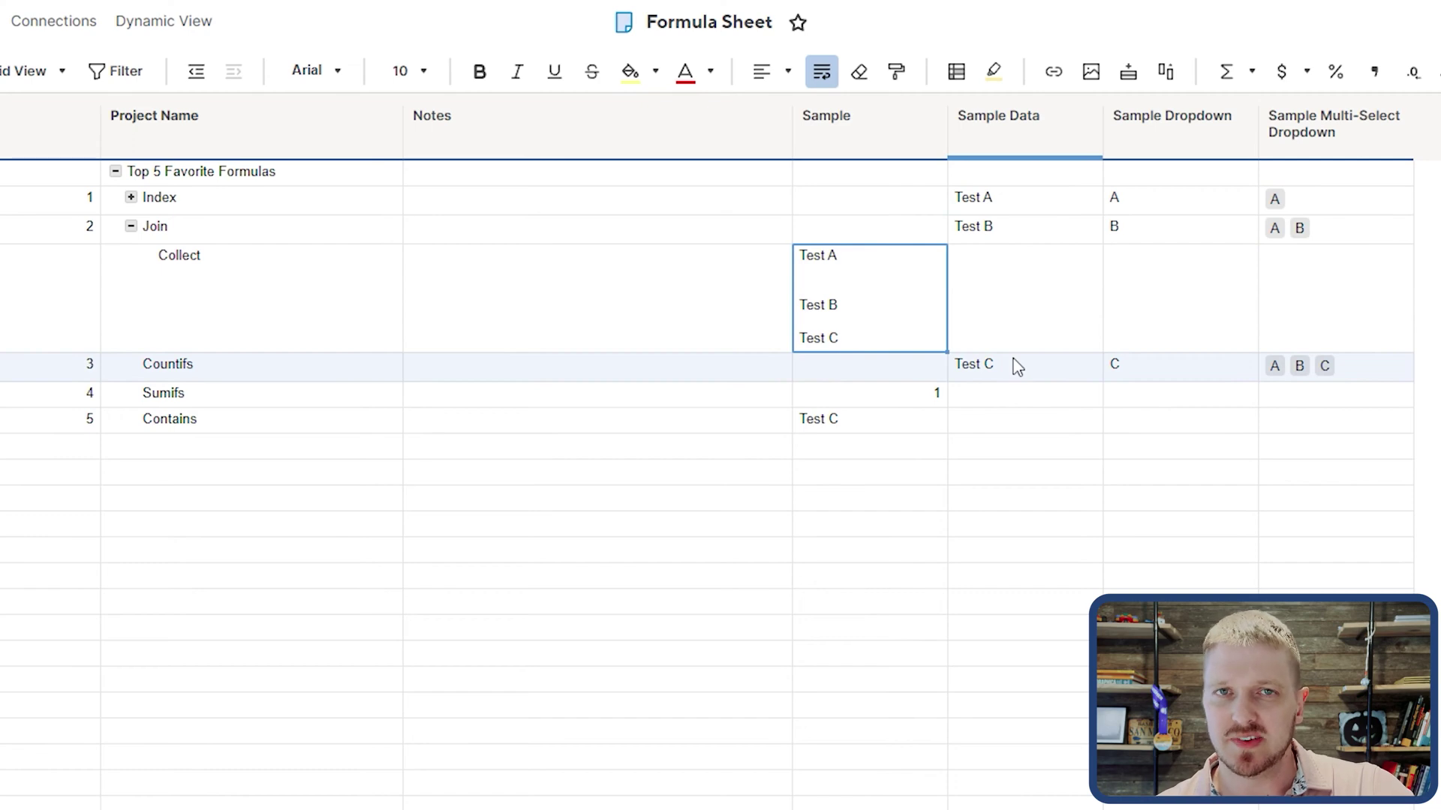
Copy "Test C" from the Countifs row's Sample Data cell into the Sumifs row's Sample Data cell.
left_click(1040, 379)
key("ctrl+c")
left_click(1022, 402)
key("Down")
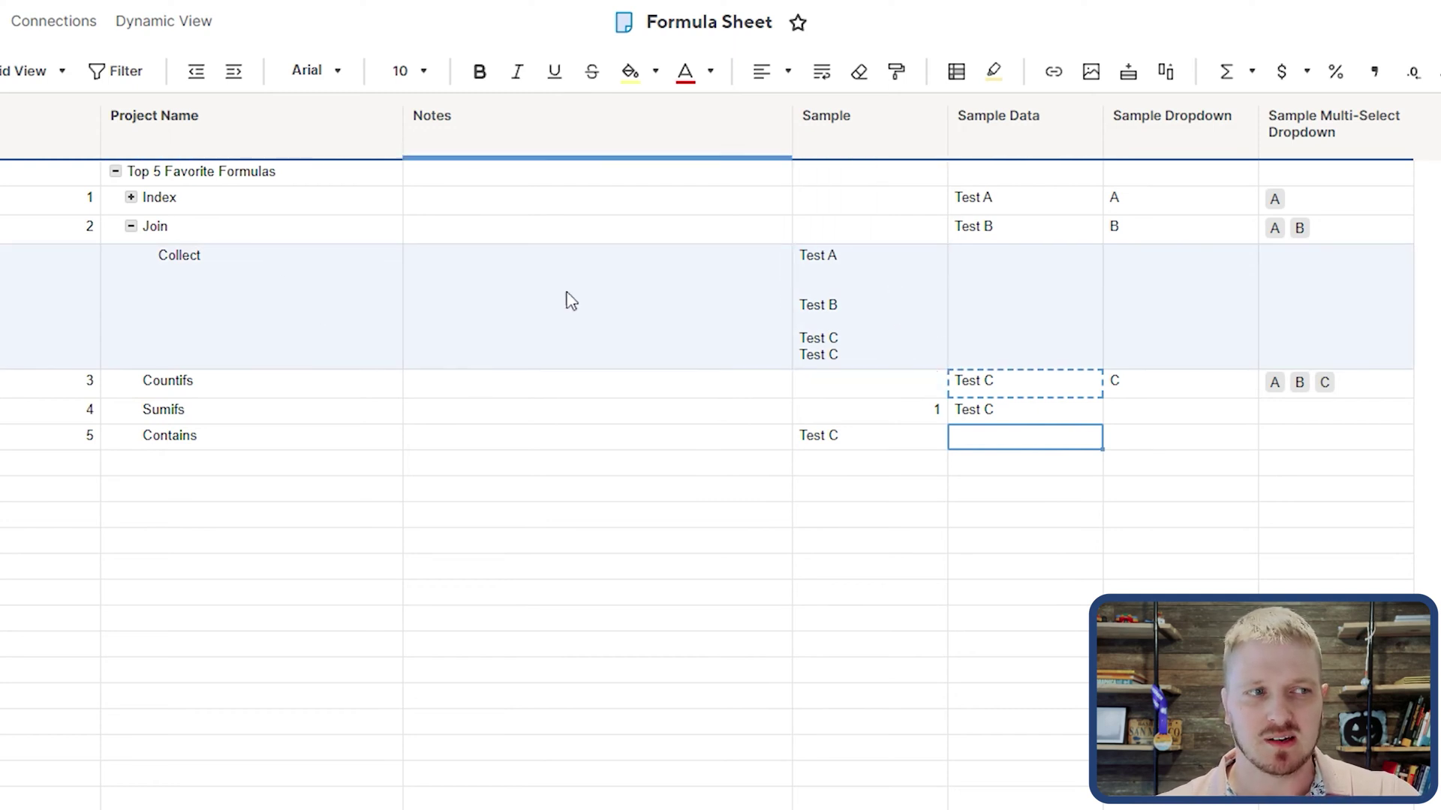
Wrap the JOIN formula's [Sample Data]:[Sample Data] range in a DISTINCT function, keeping the CHAR(10) delimiter.
double_click(880, 294)
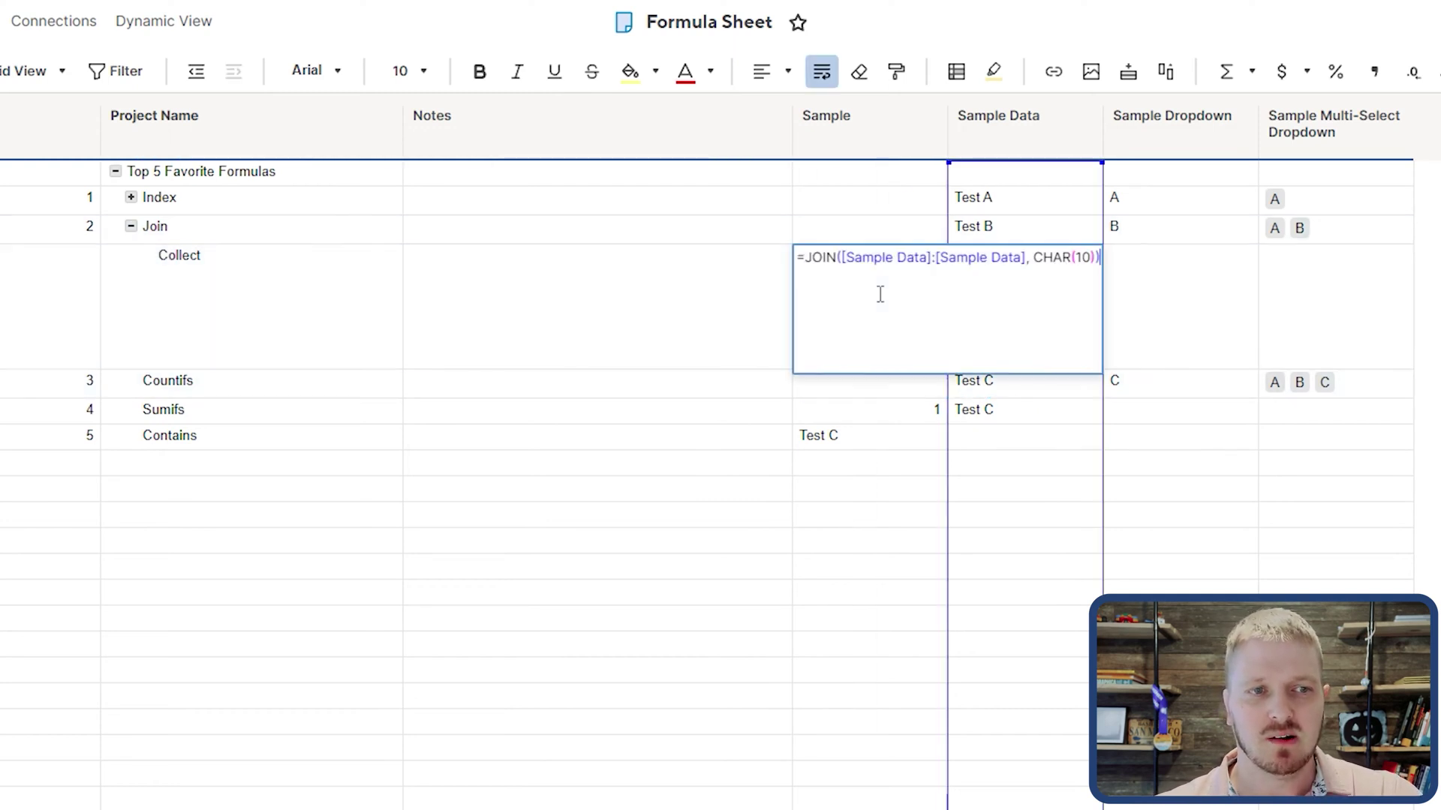
left_click(841, 258)
type("distinc")
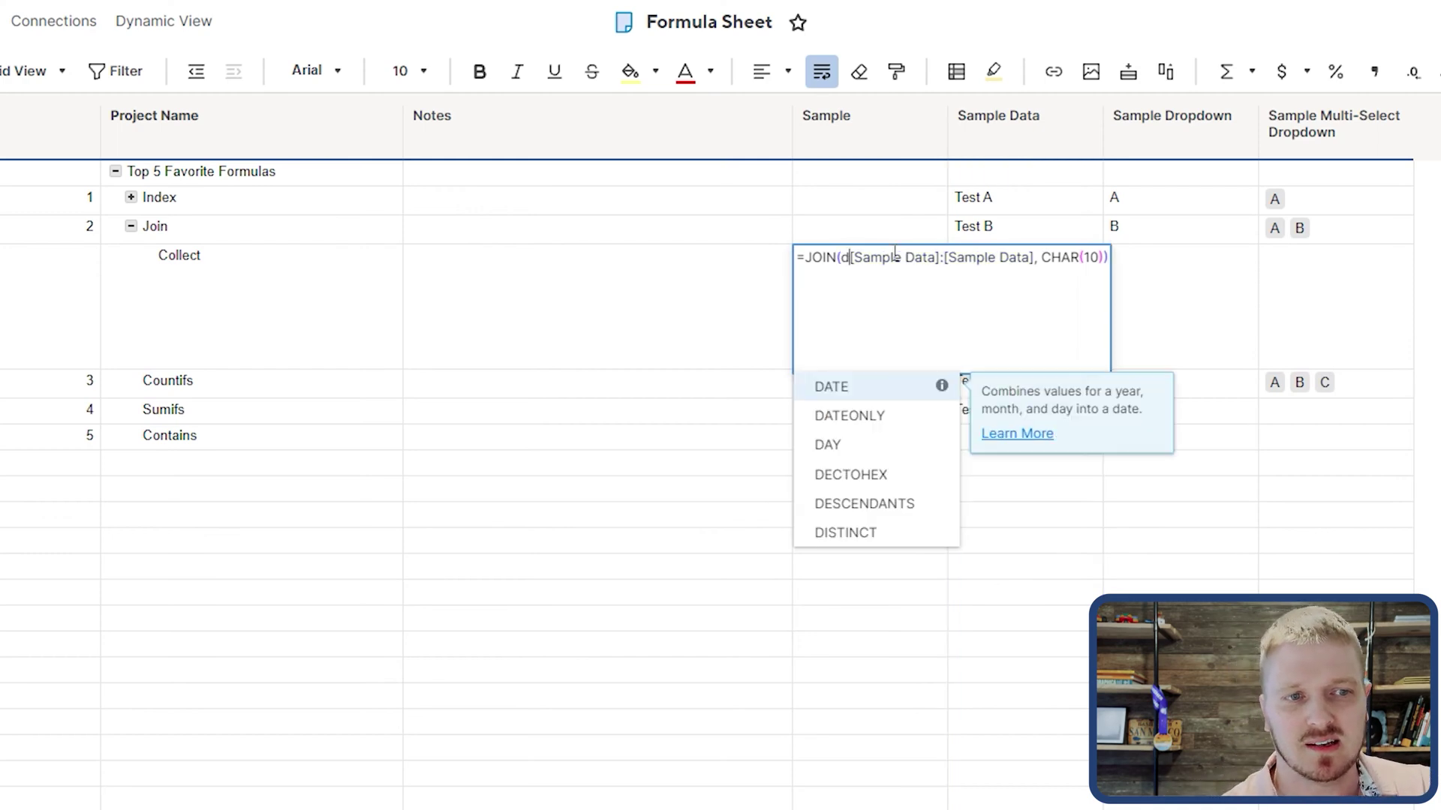
type("t(")
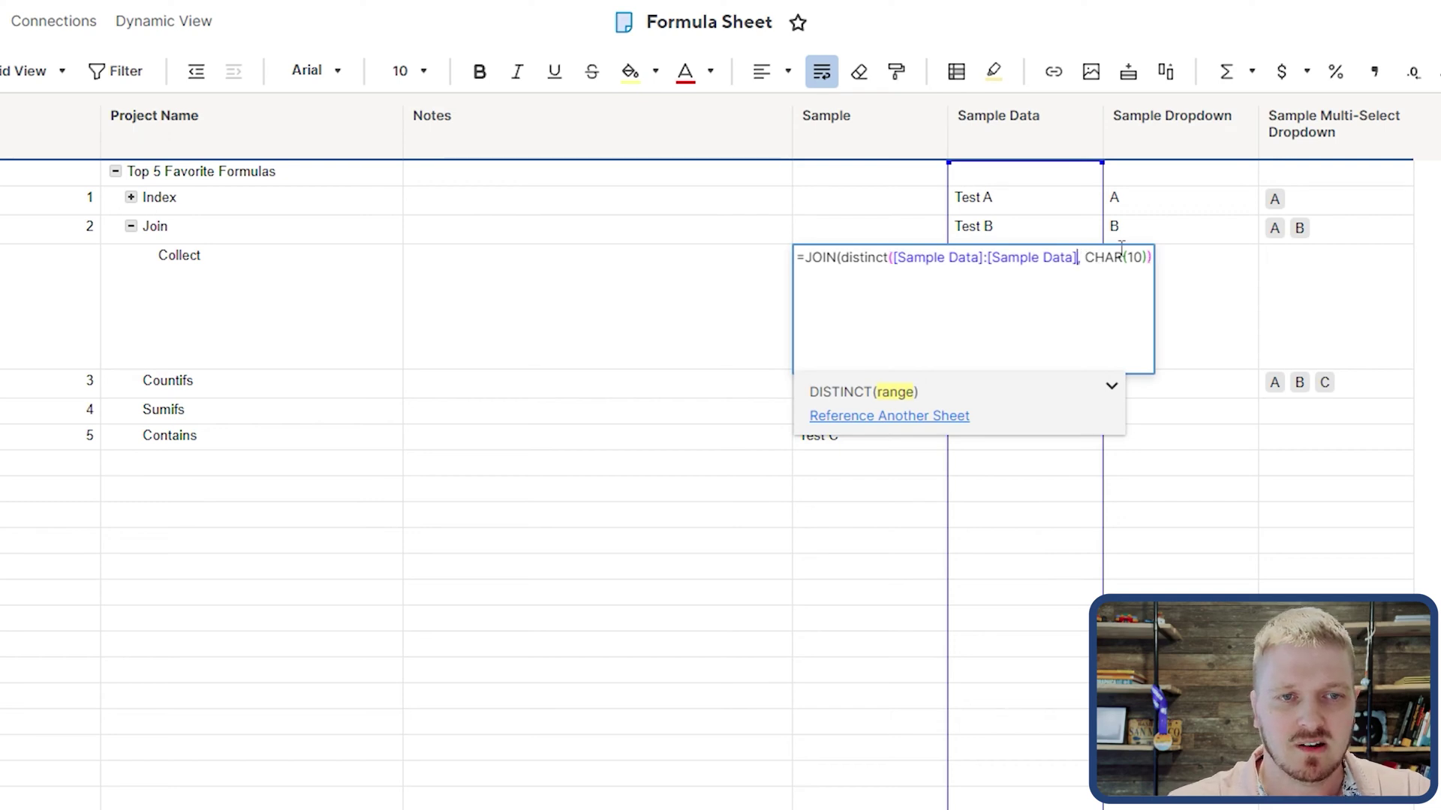
type(")")
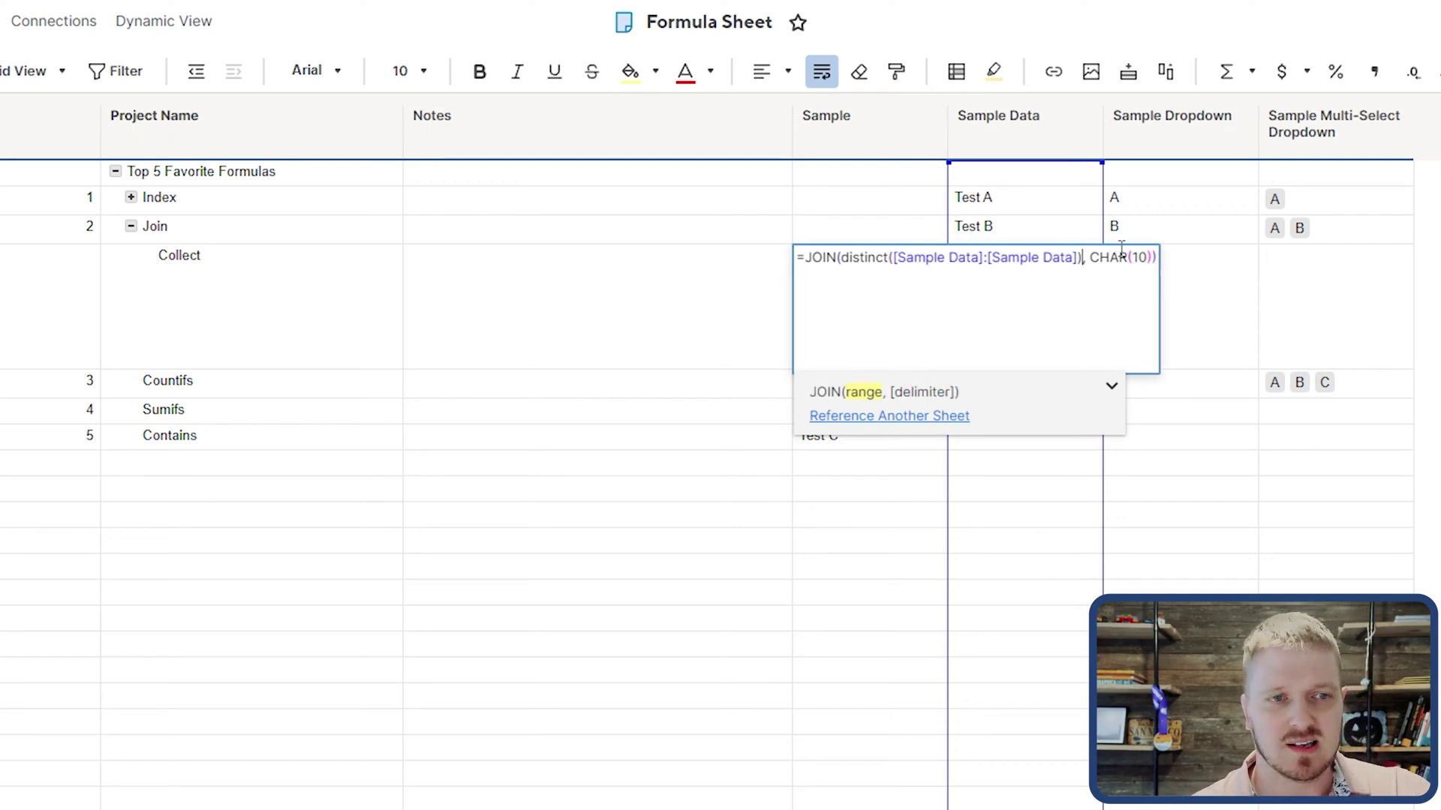
key("Return")
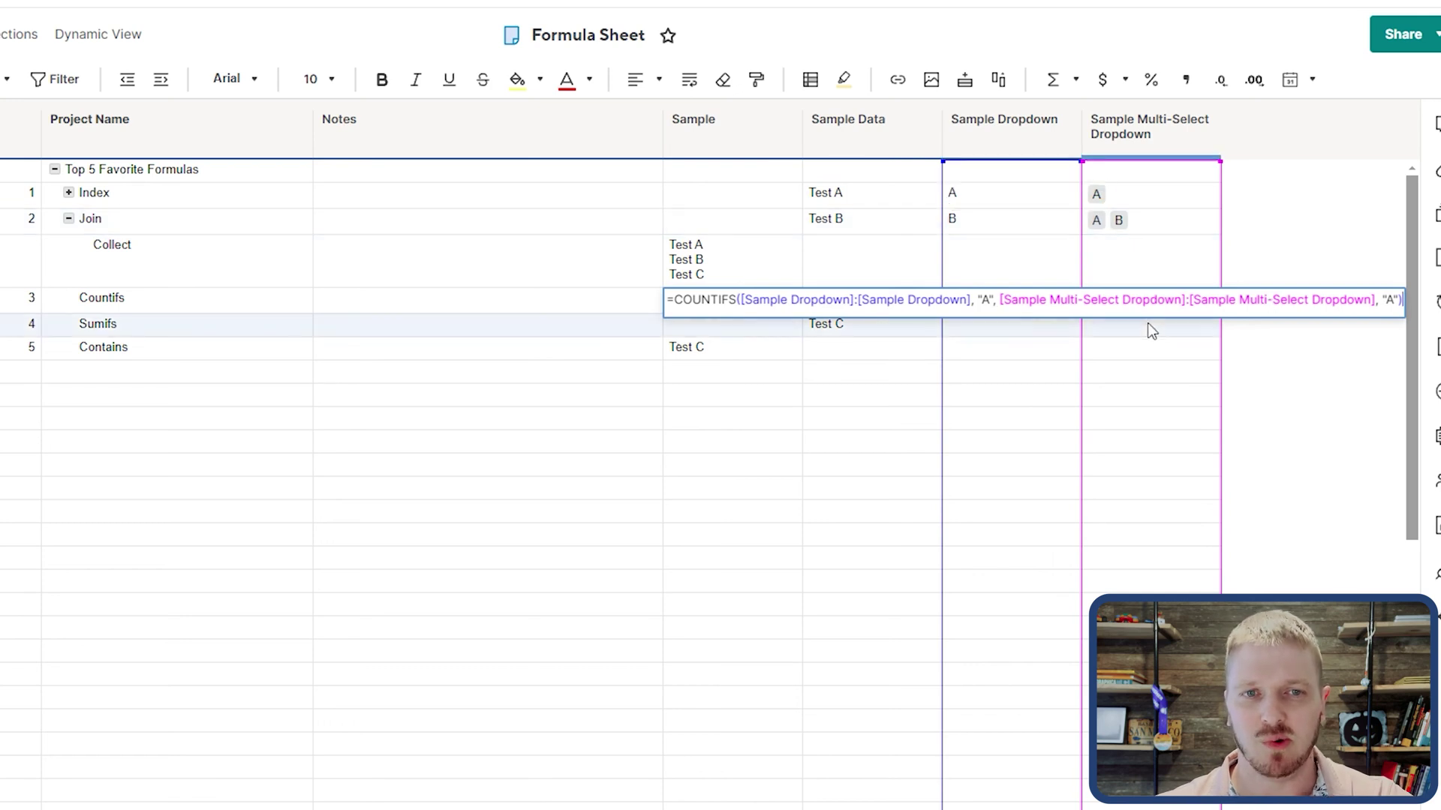
Commit the COUNTIFS formula in the Countifs row and copy the Index row's Sample Dropdown value A to the Sumifs row.
key("Return")
left_click(992, 199)
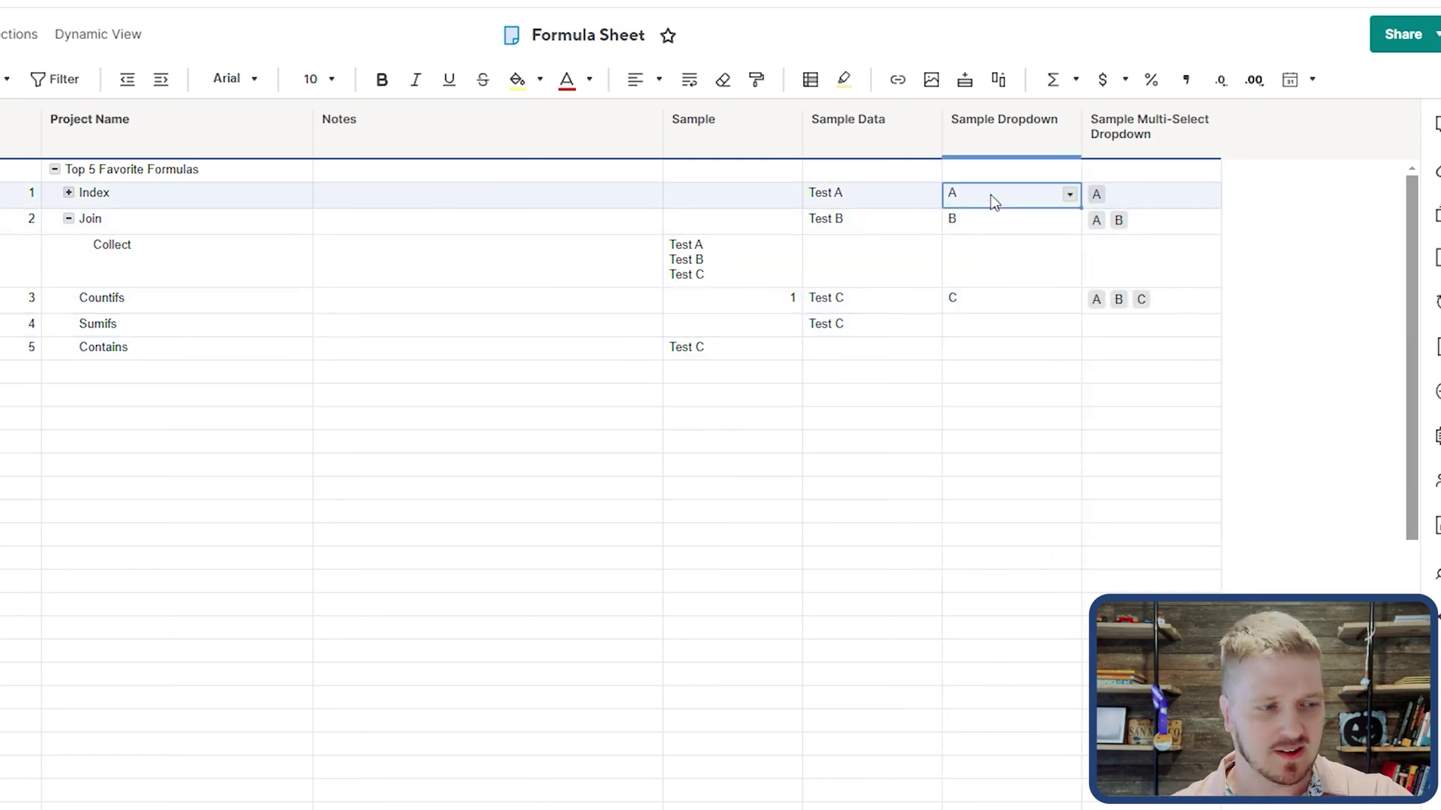
key("ctrl+c")
left_click(1003, 325)
key("ctrl+v")
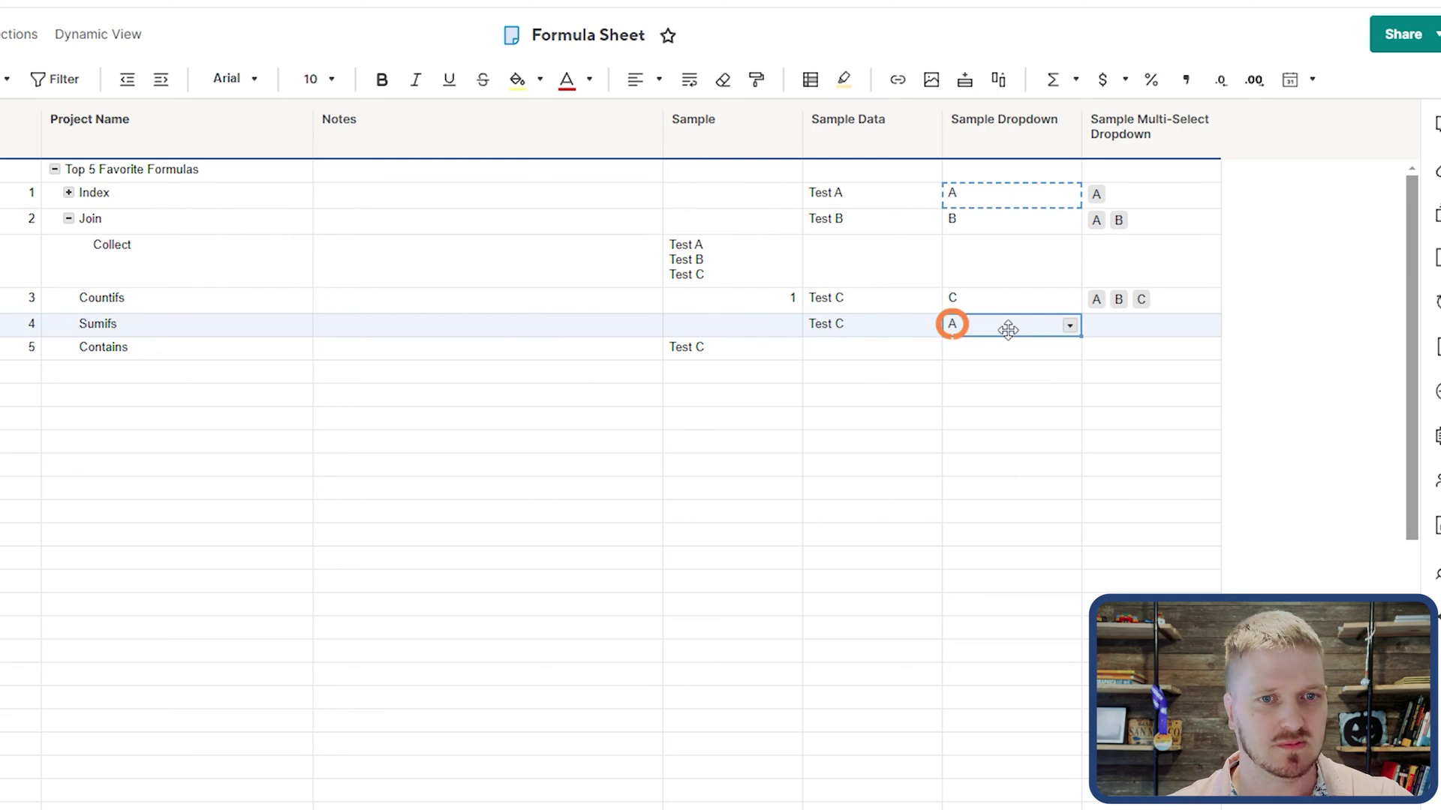
left_click(795, 296)
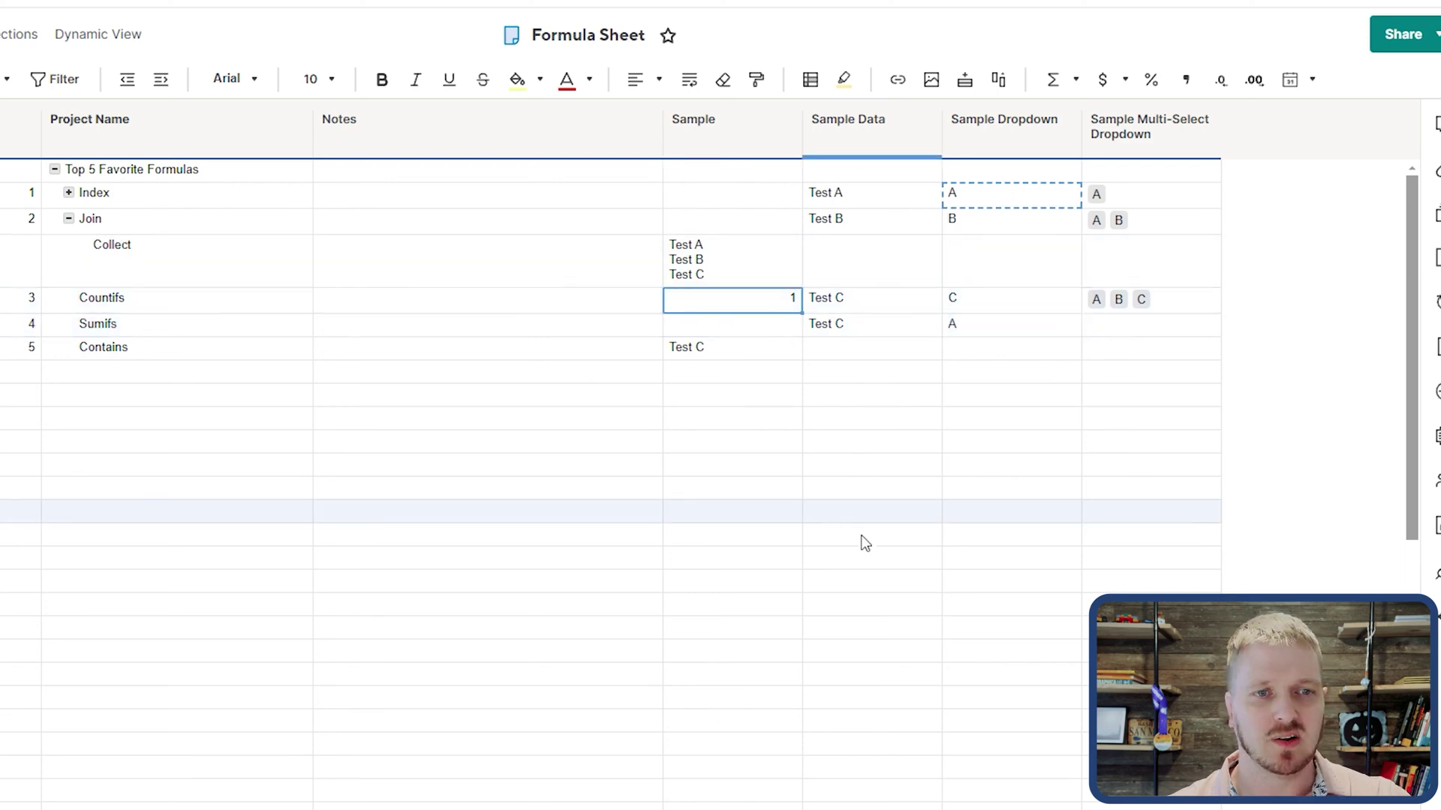
Copy the Index row's Sample Multi-Select Dropdown value A to the Sumifs row and check the COUNTIFS result.
left_click(1117, 202)
key("ctrl+c")
left_click(1115, 324)
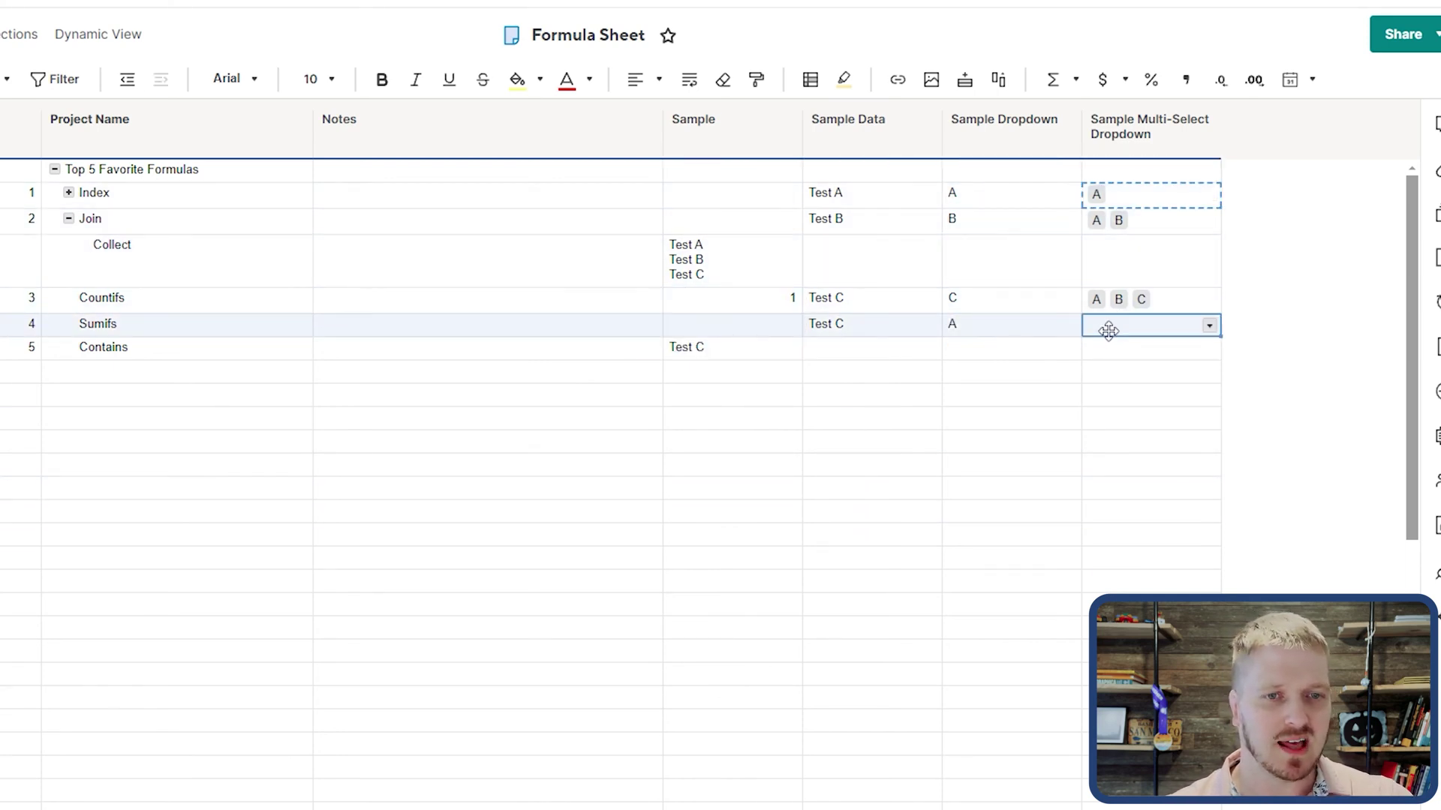
key("ctrl+v")
left_click(728, 304)
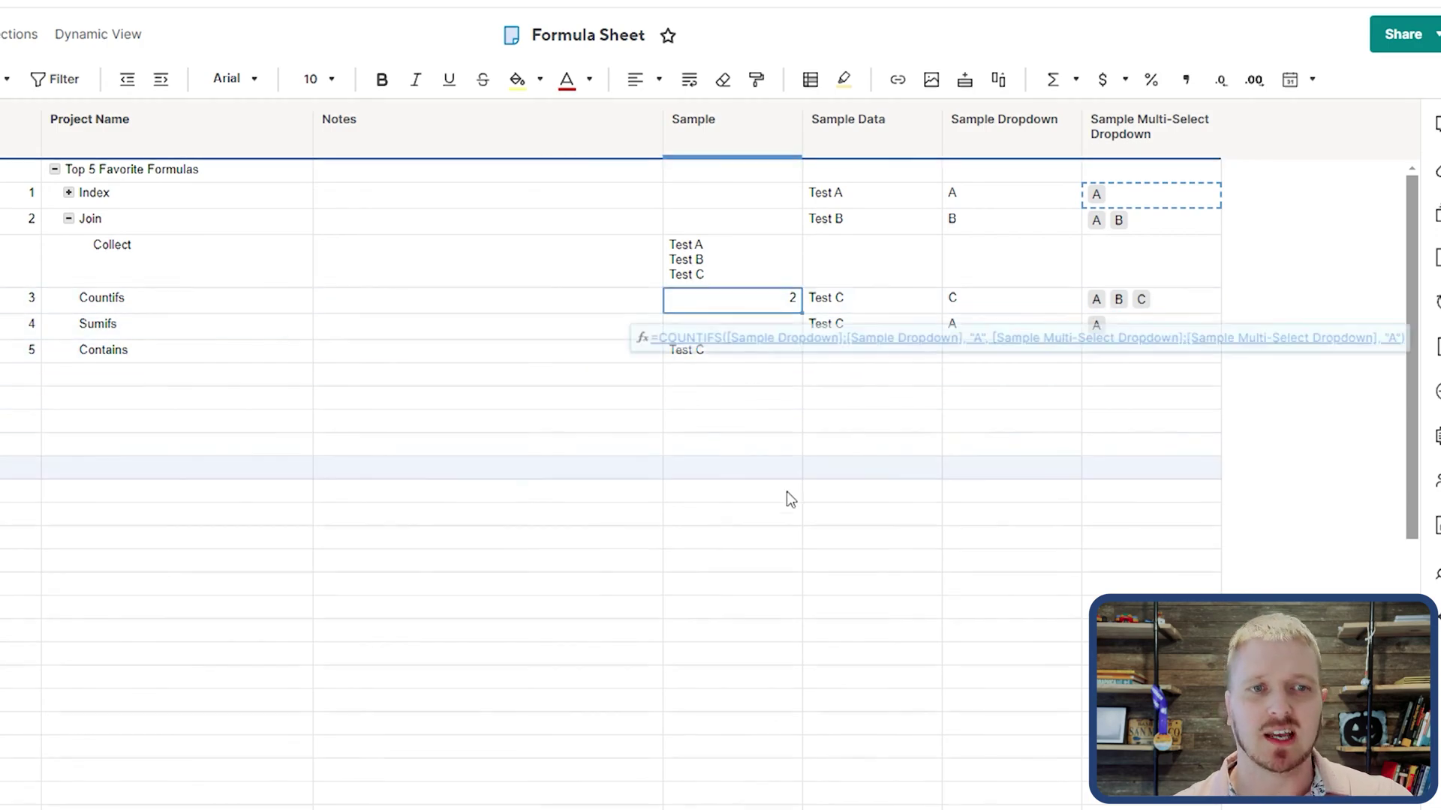
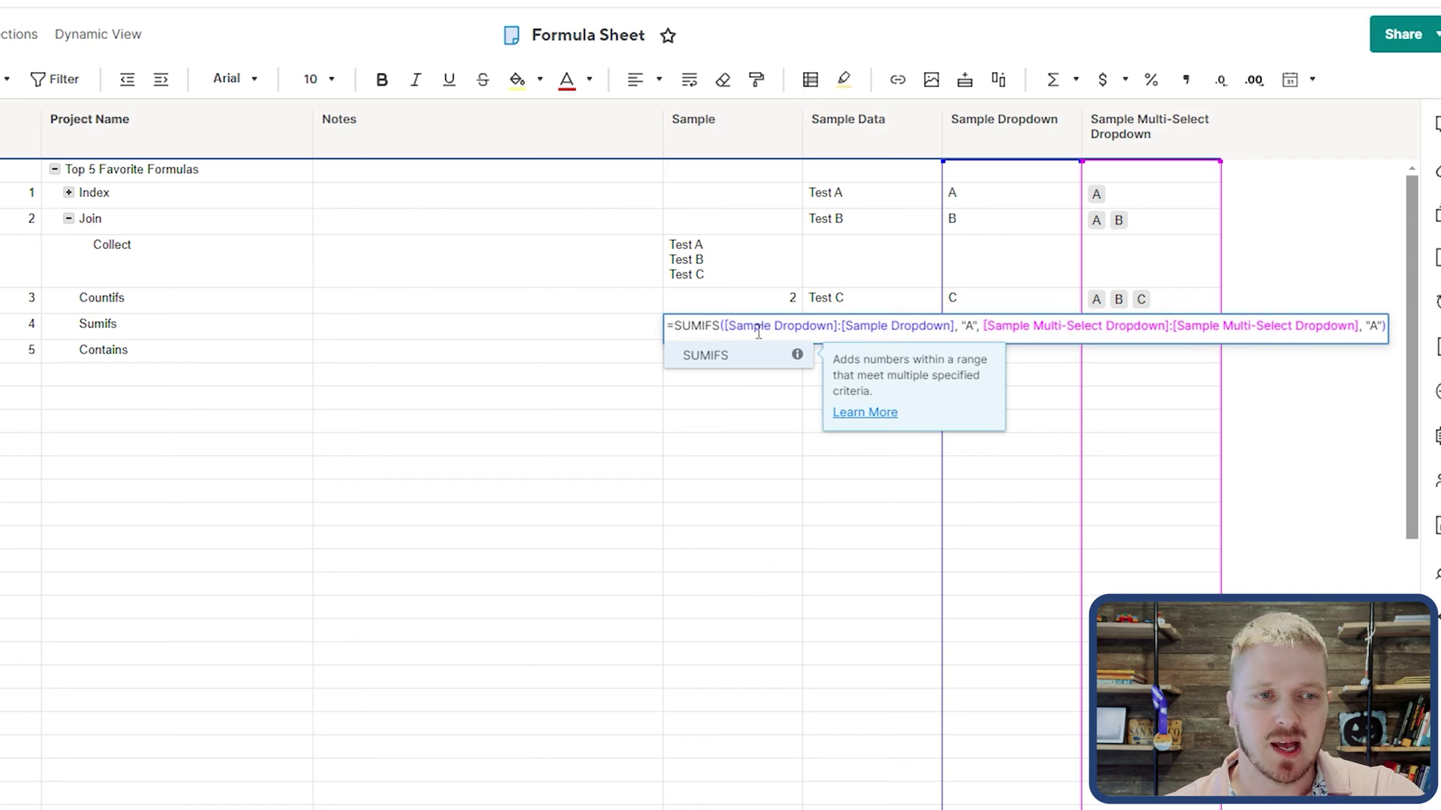
Insert Notes:Notes as the sum range at the start of the SUMIFS formula in the Sumifs row's Sample cell.
left_click(727, 325)
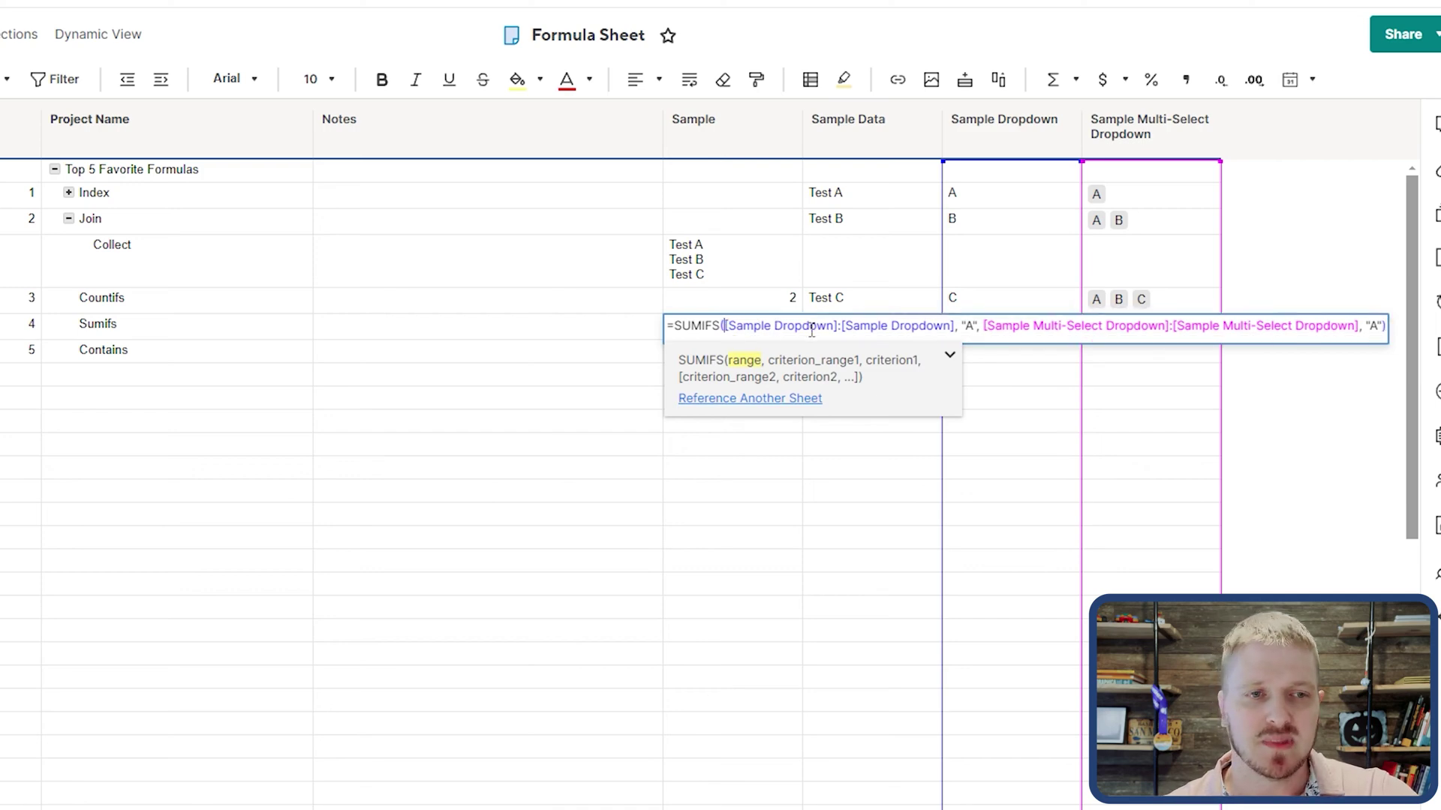
left_click(496, 295)
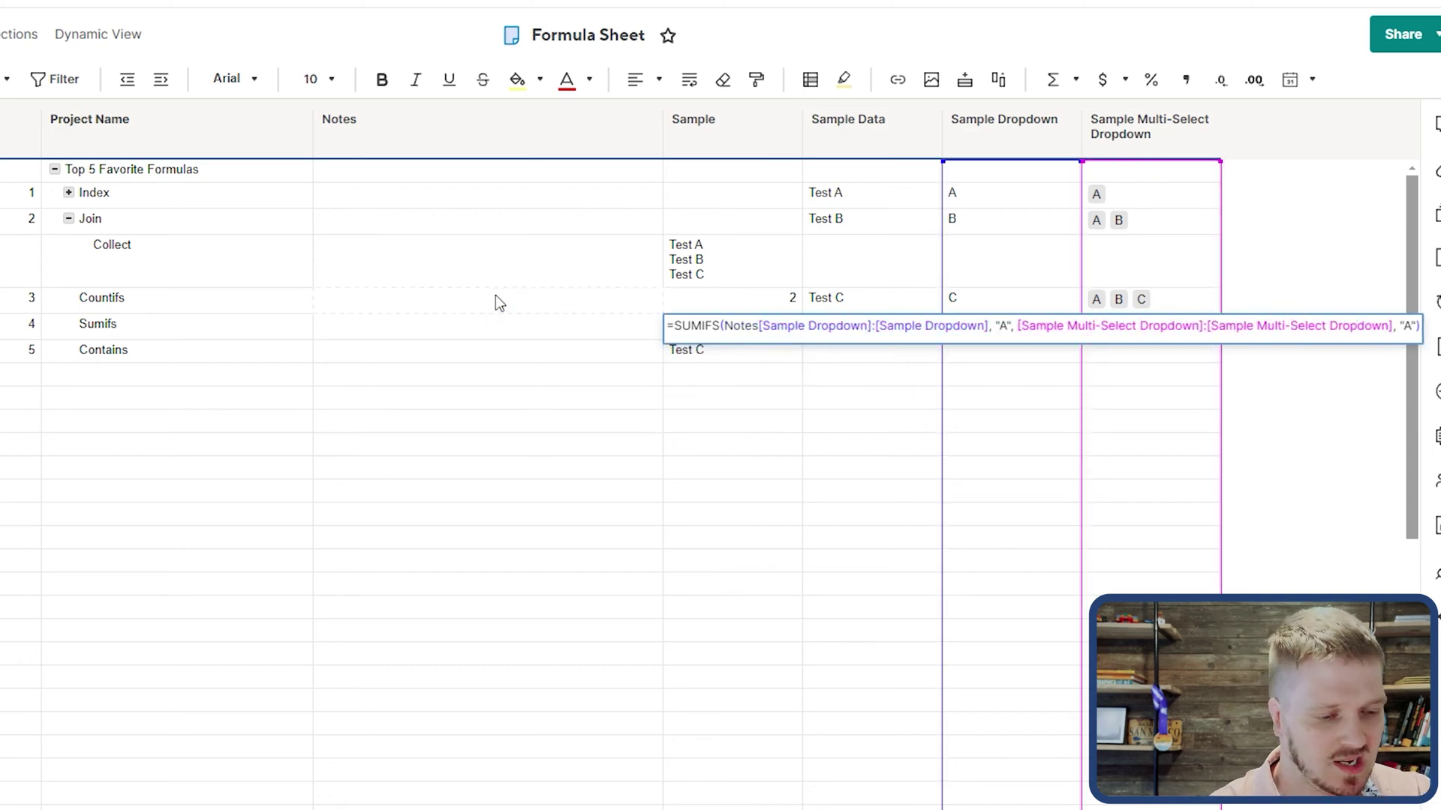
type(":")
left_click(495, 295)
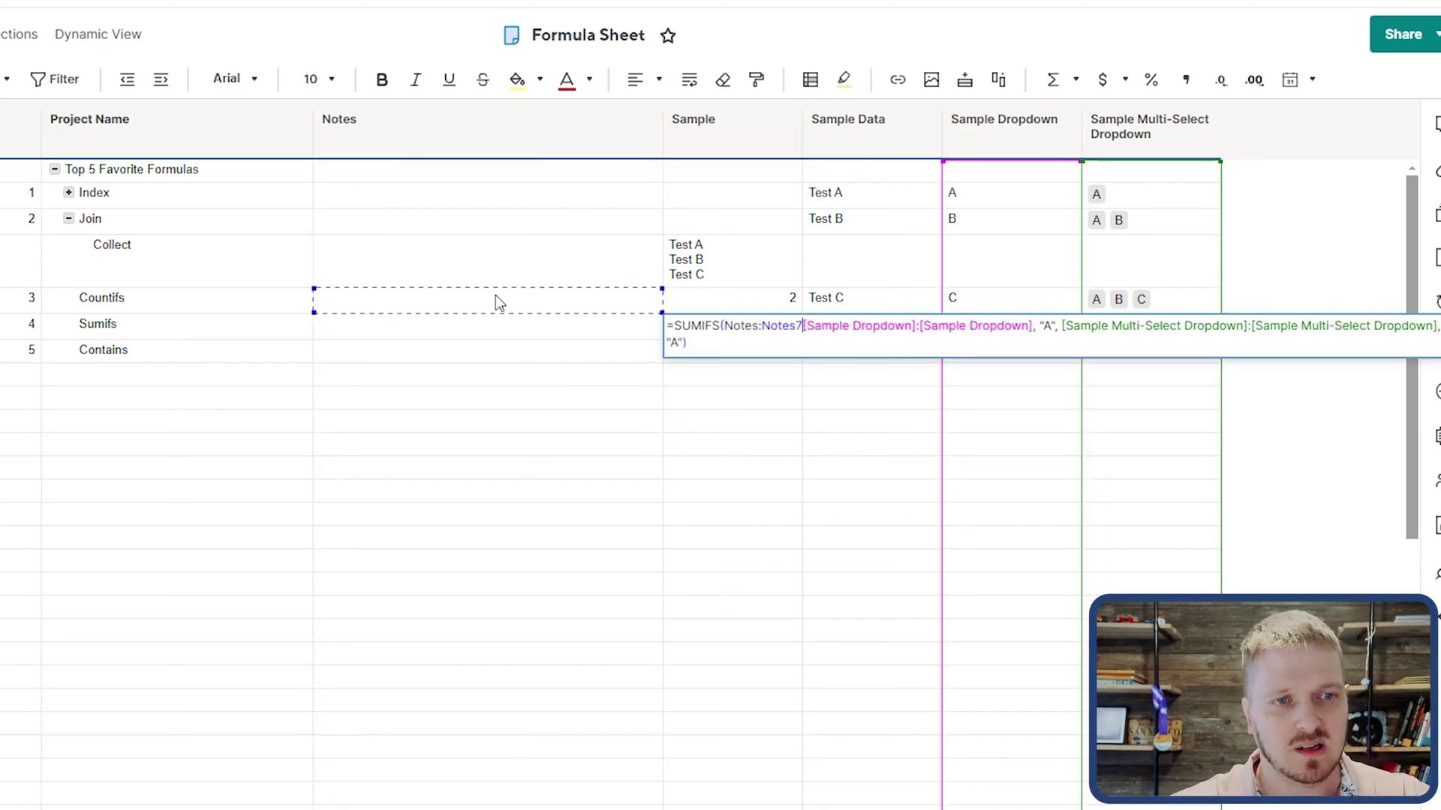
key("BackSpace")
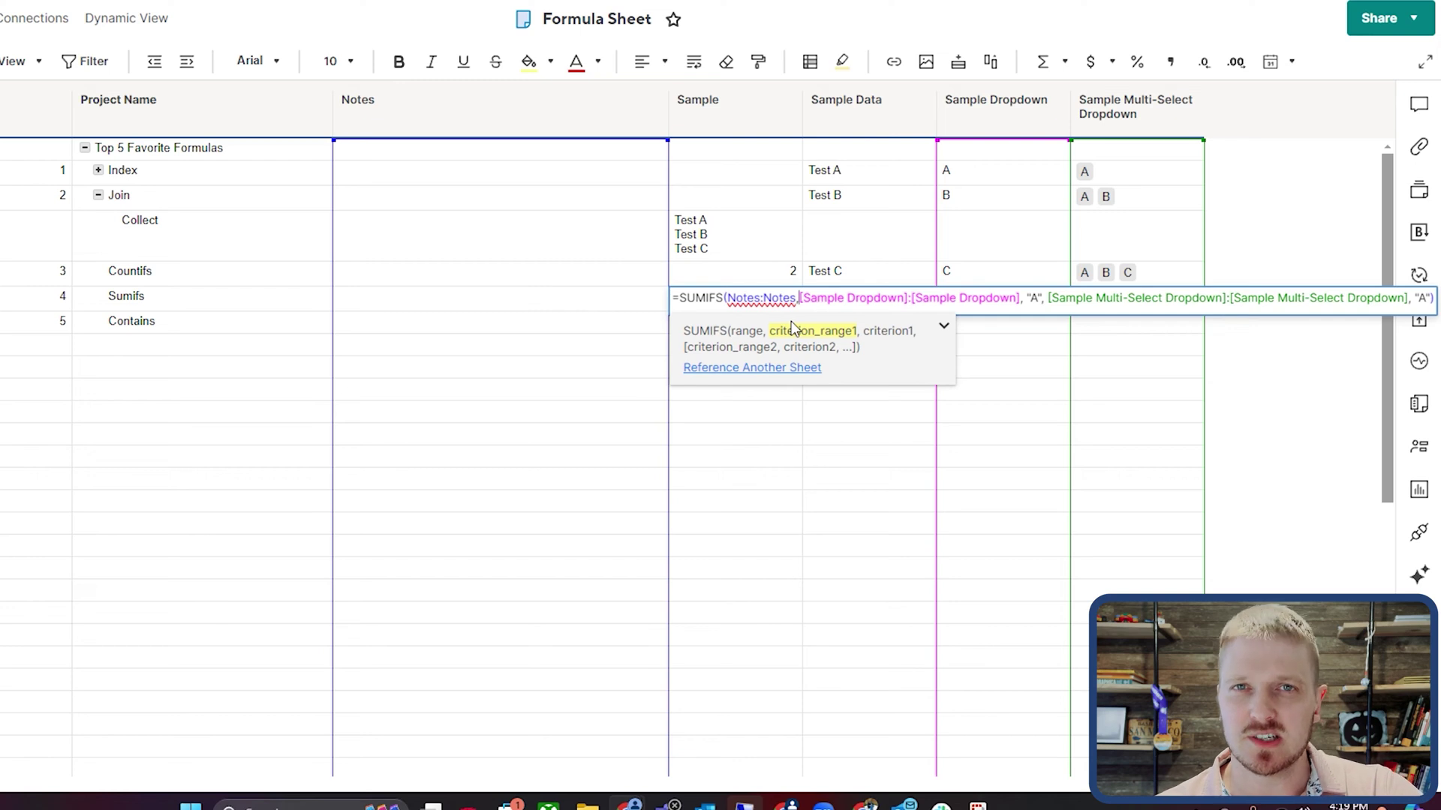
key("Return")
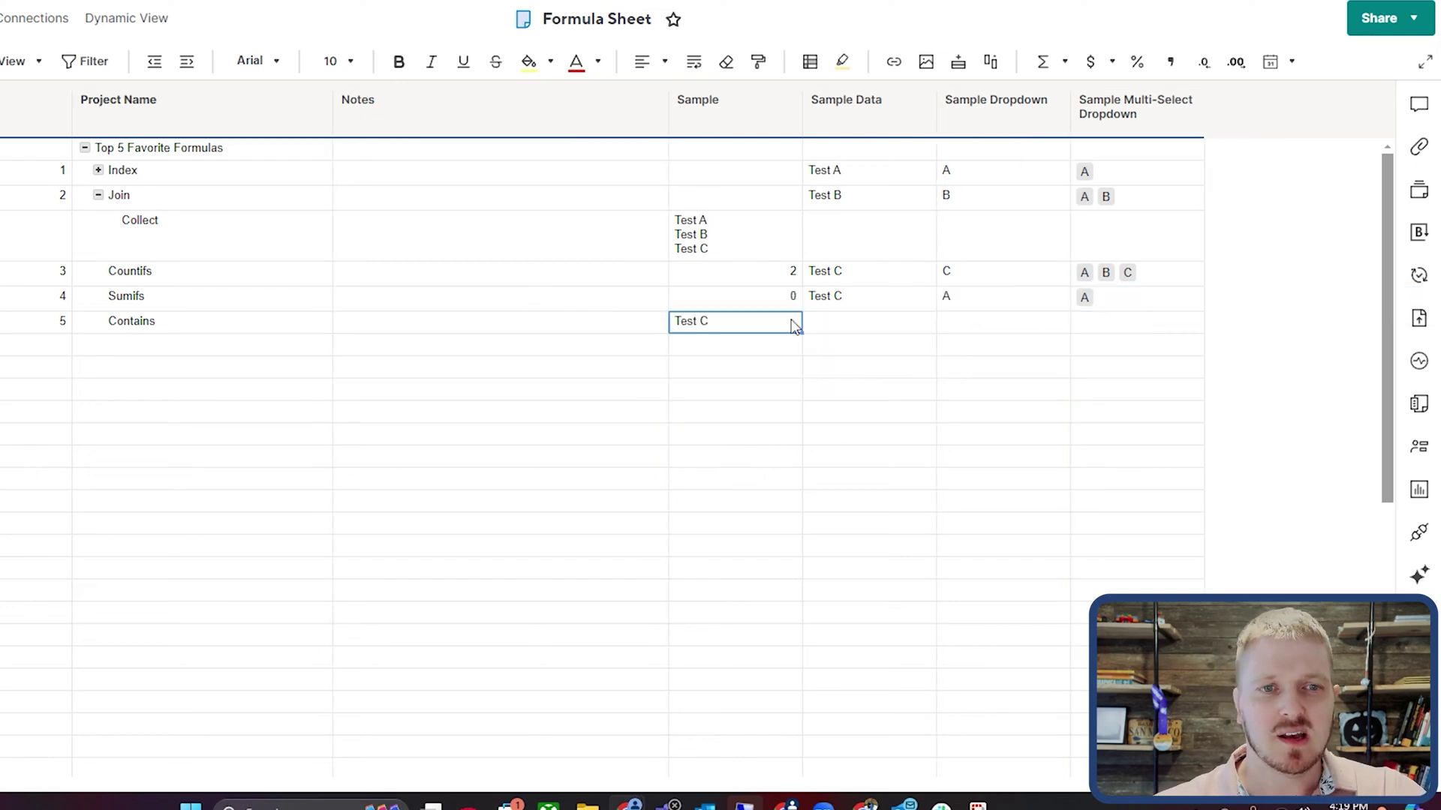
Enter 10 in the Countifs row's Notes cell and check the SUMIFS result.
left_click(777, 298)
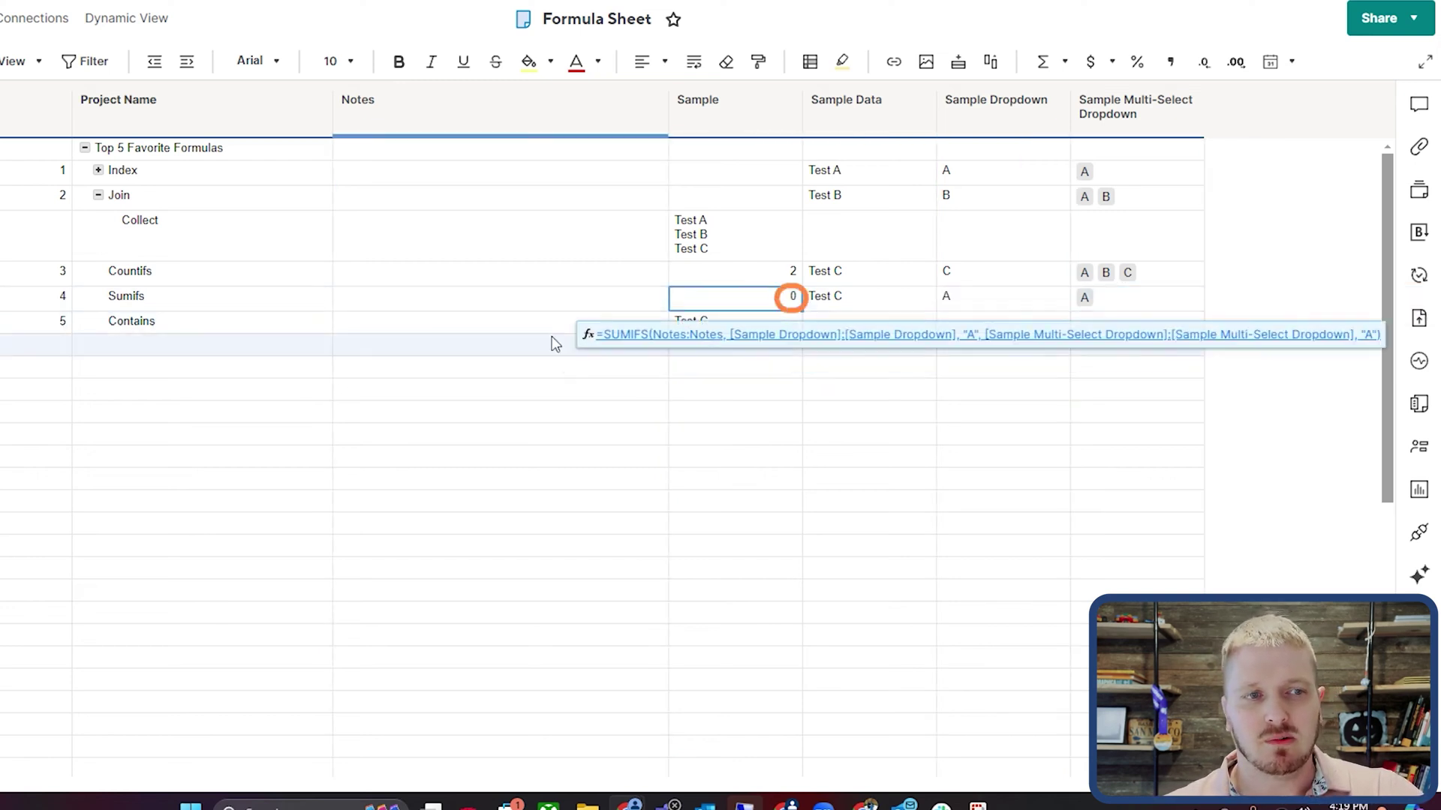
left_click(541, 180)
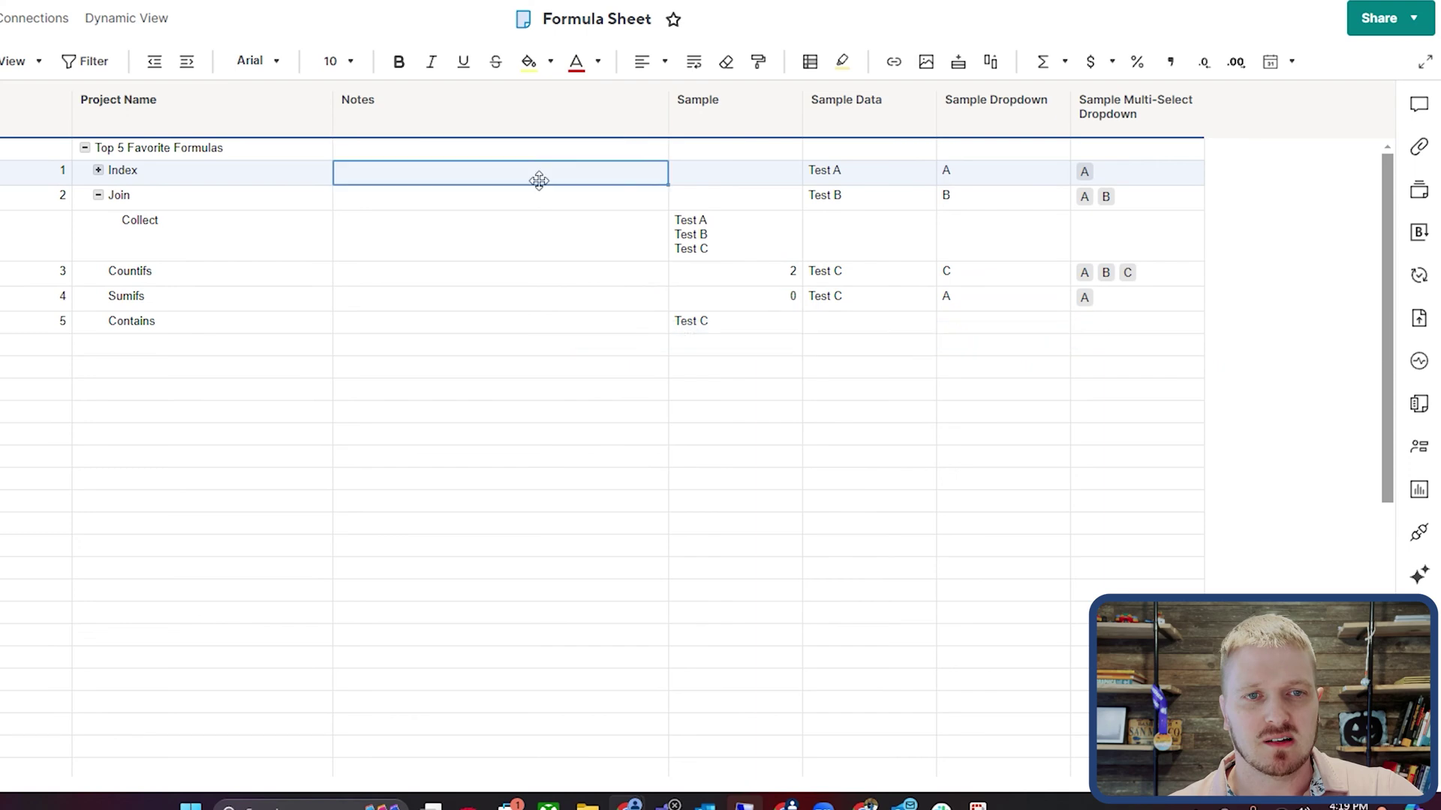
left_click(541, 298)
left_click(520, 279)
type("10")
key("Return")
left_click(736, 300)
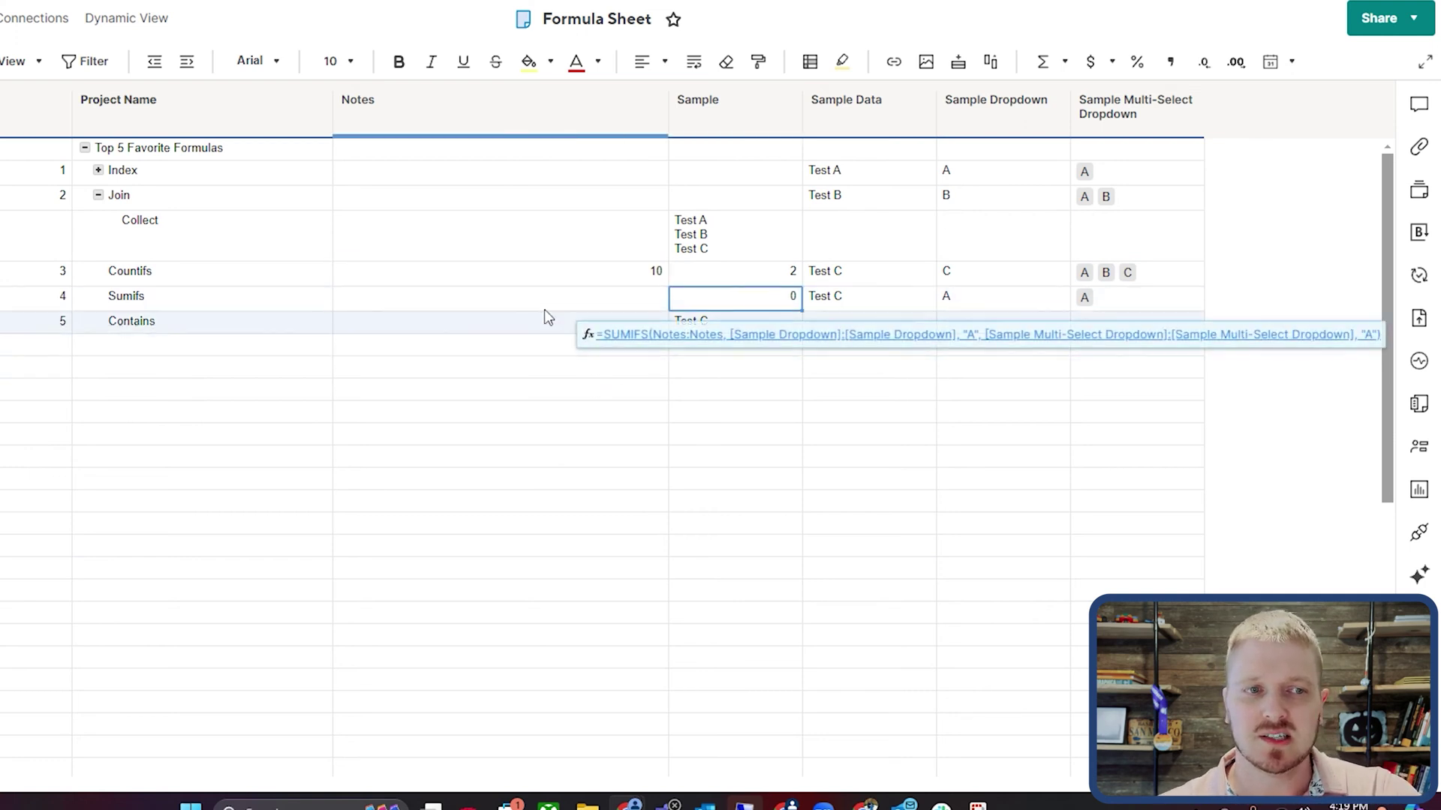
Enter 5 in the Sumifs row's Notes cell and review the SUMIFS formula.
left_click(583, 309)
type("5")
key("Return")
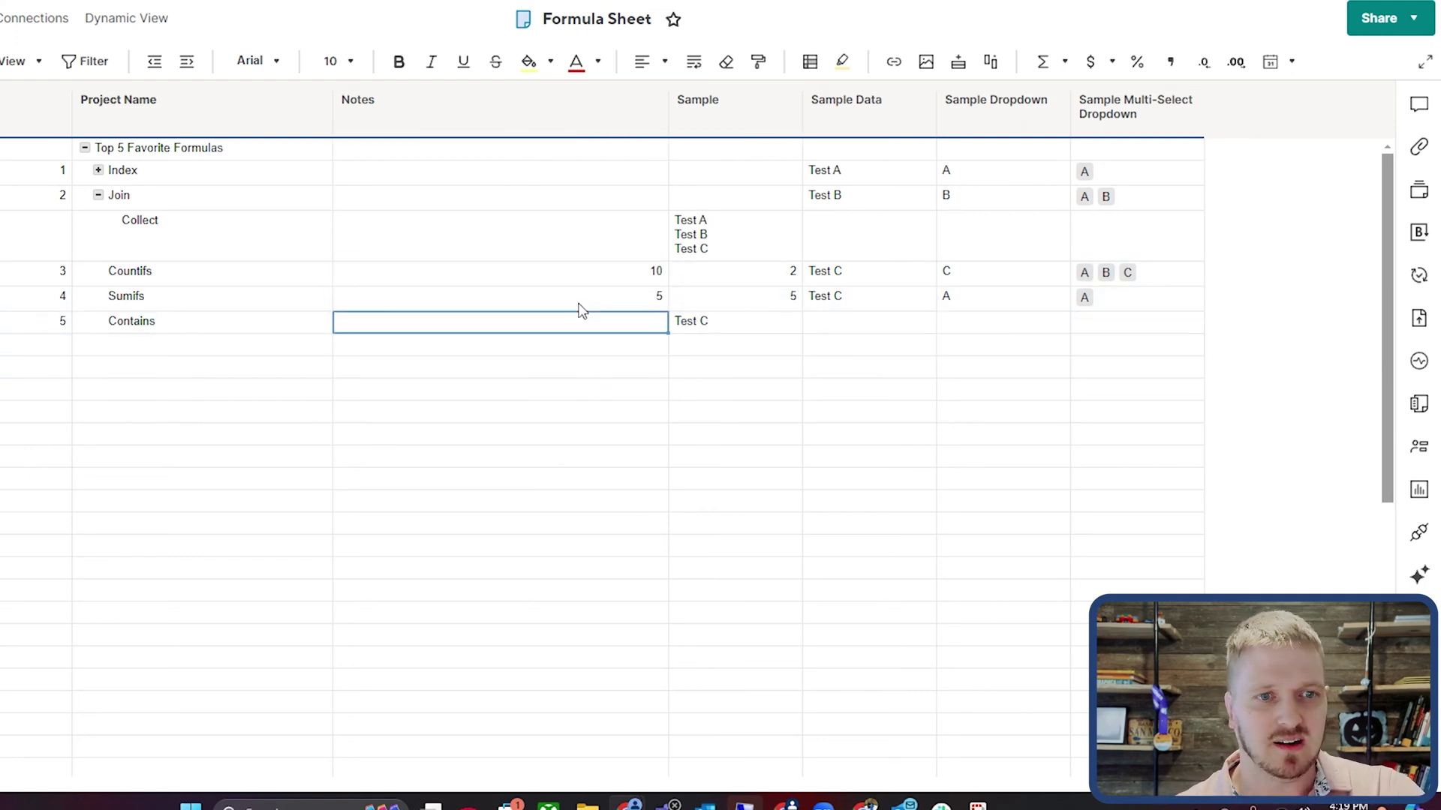
left_click(736, 296)
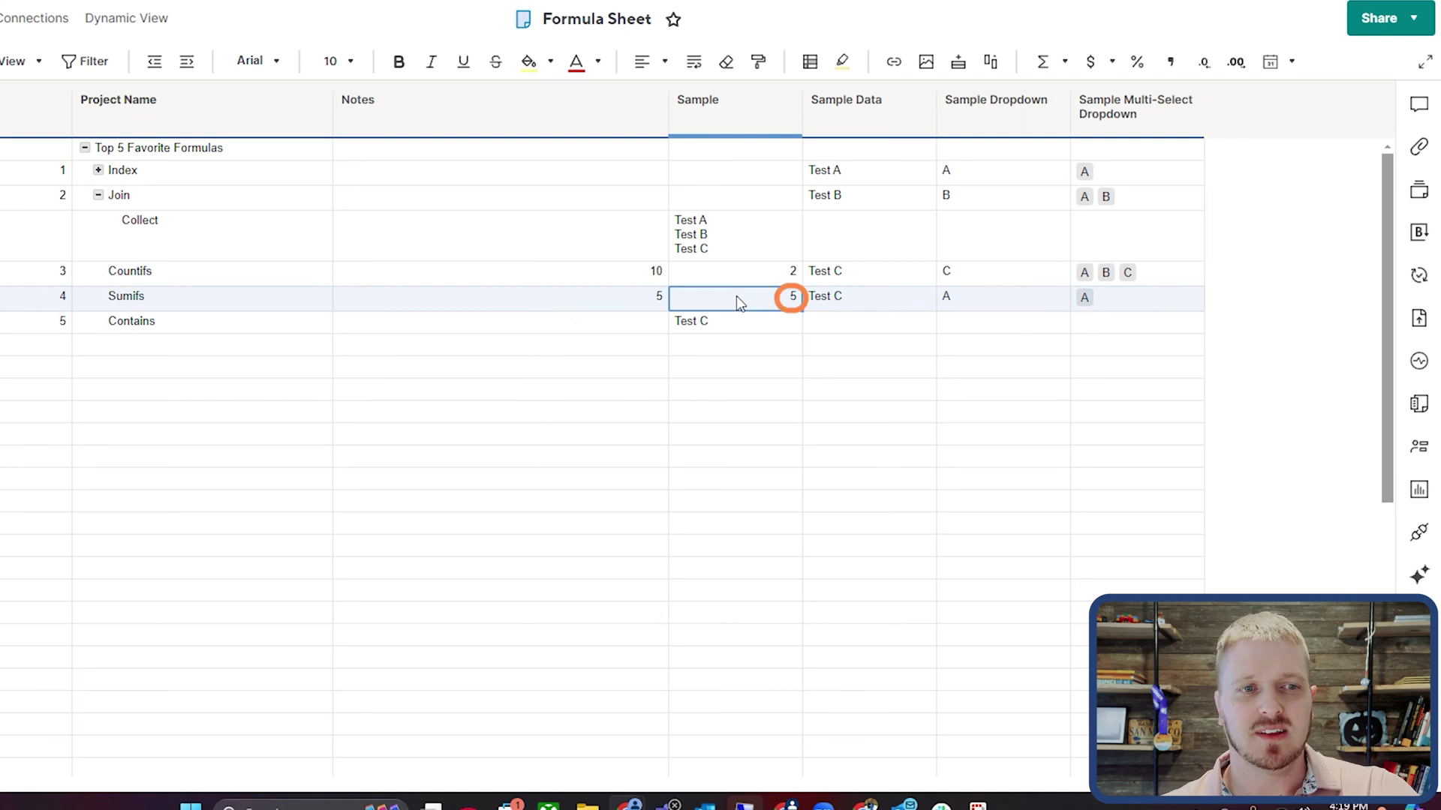
left_click(738, 297)
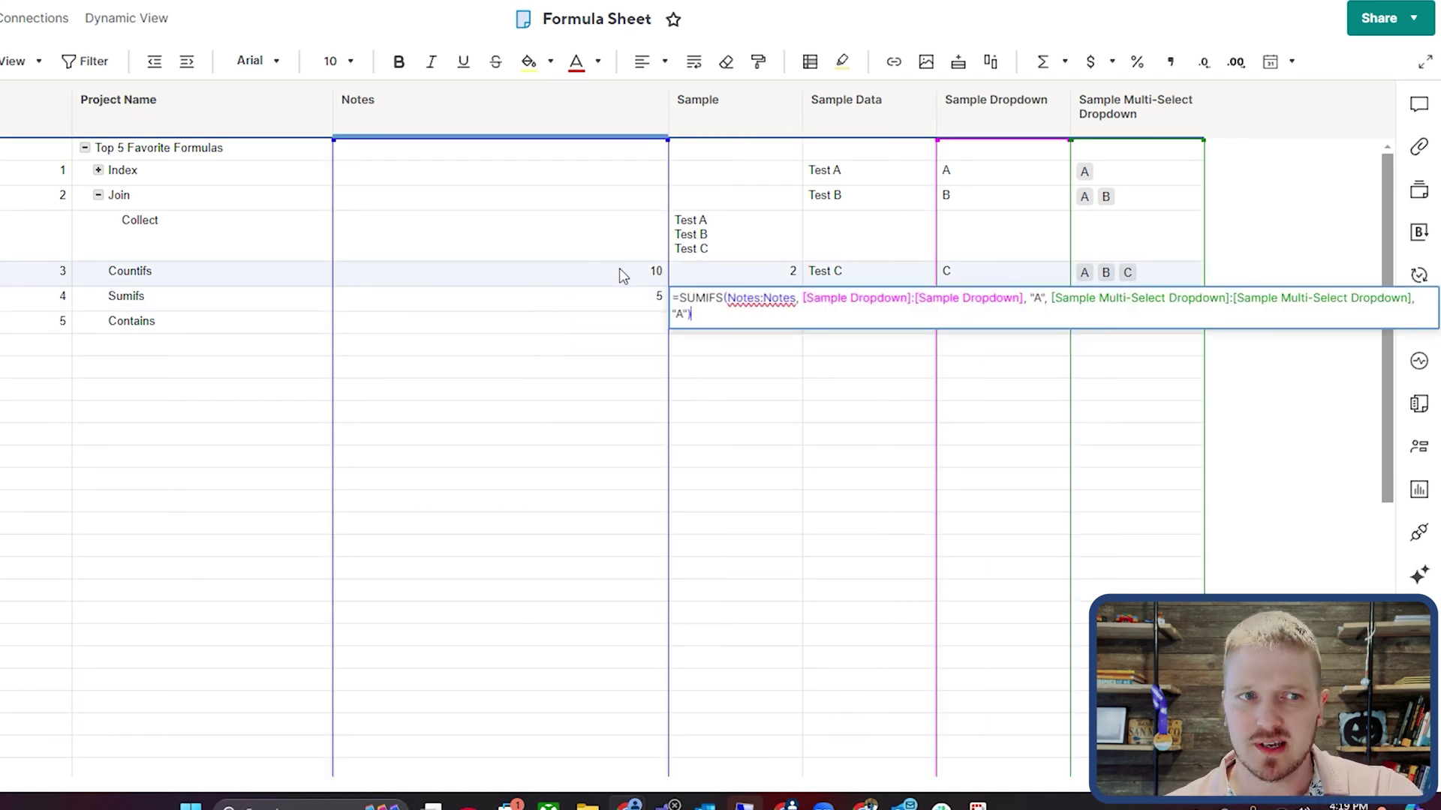
Copy the Sumifs row's Notes value 5 into the Index row's Notes cell and check the SUMIFS result.
left_click(623, 301)
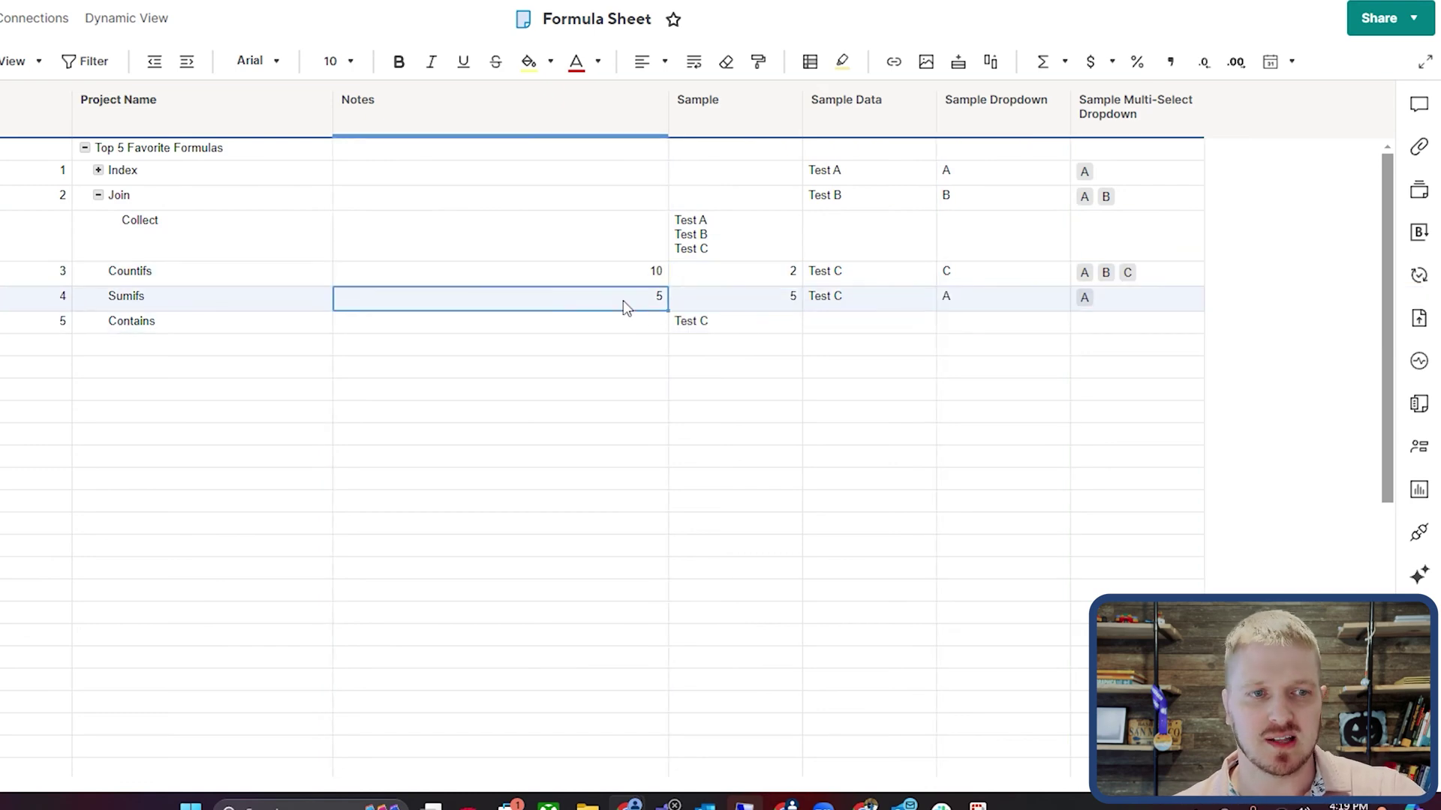
key("ctrl+c")
left_click(599, 176)
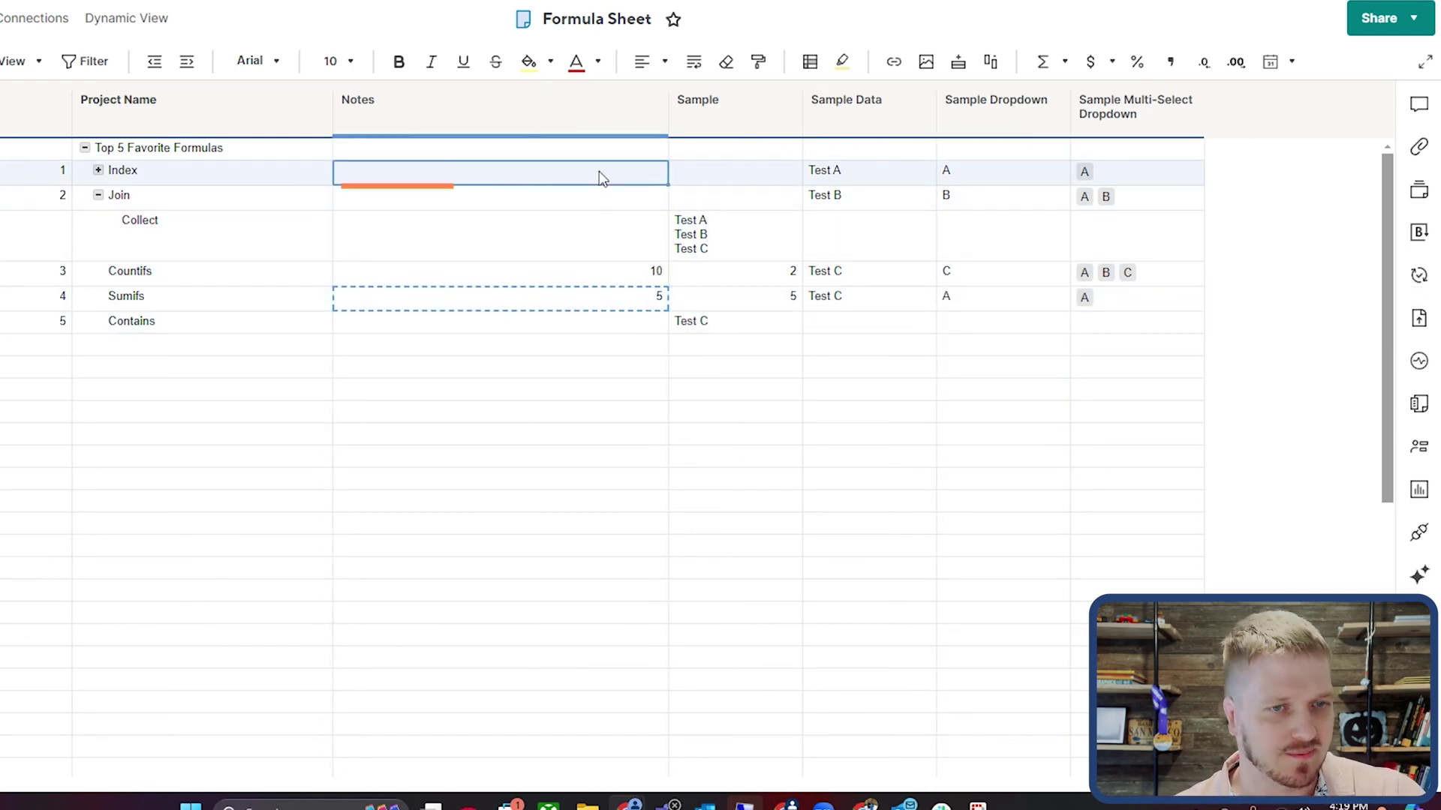
key("ctrl+v")
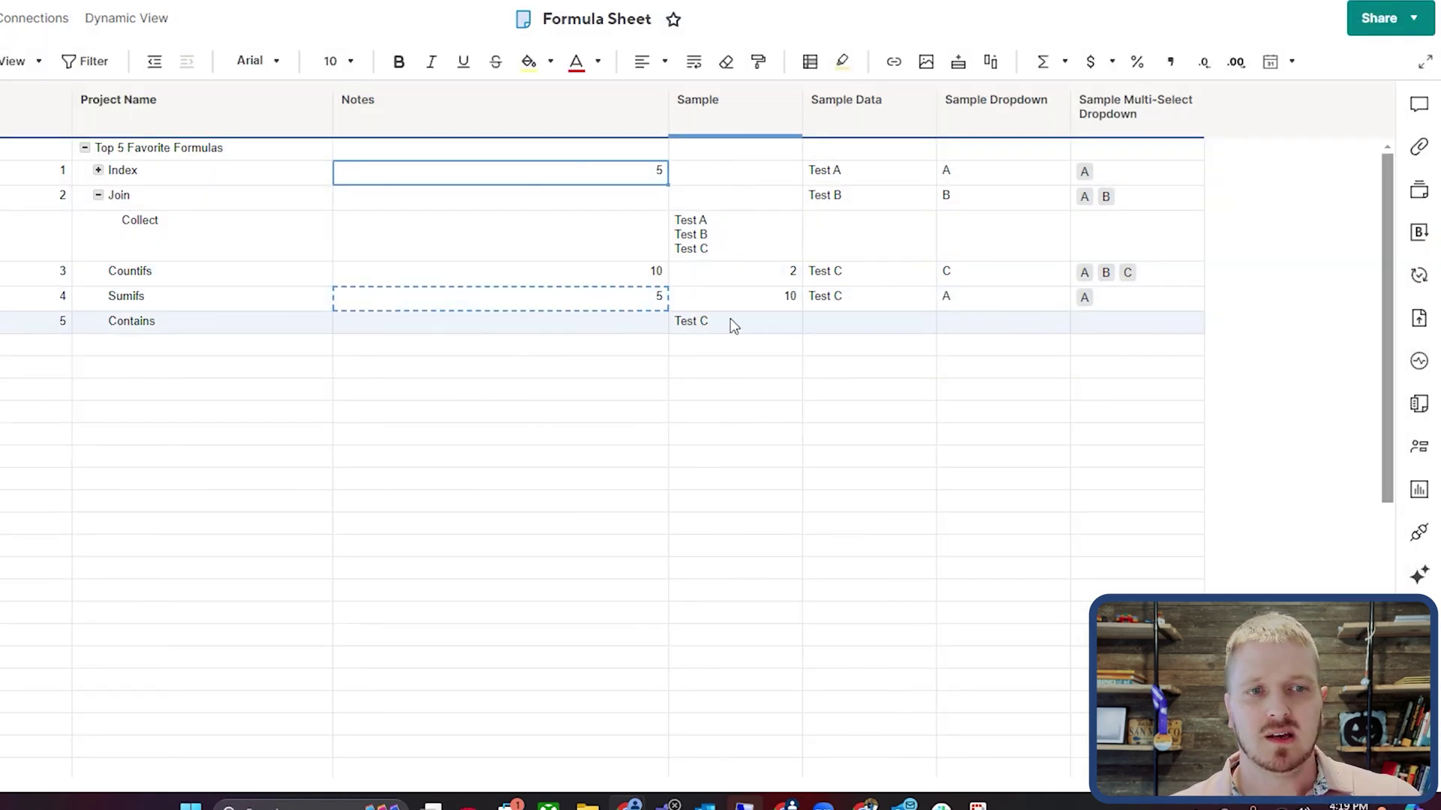
left_click(734, 300)
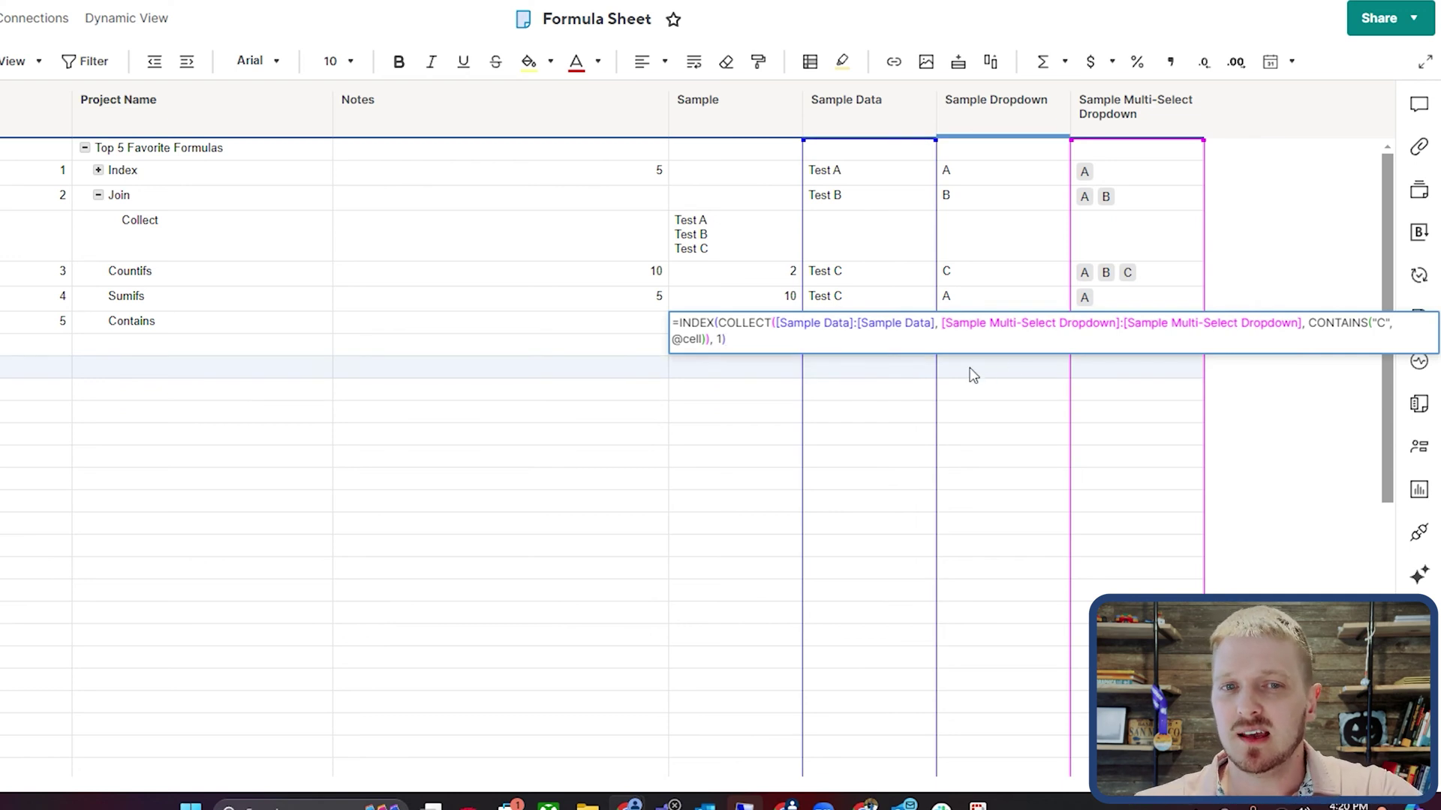
left_click_drag(941, 321, 1289, 318)
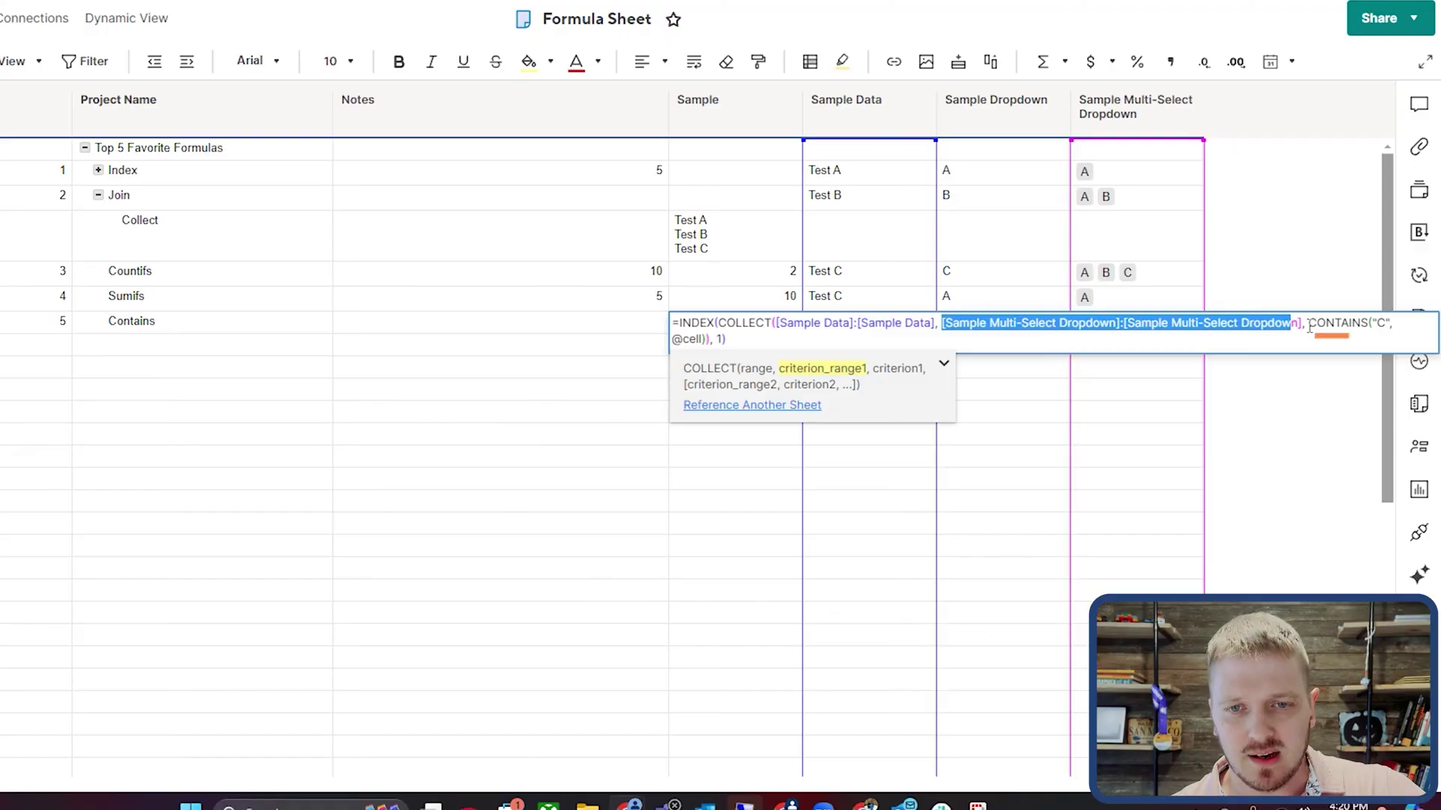
left_click(1364, 330)
left_click(1371, 324)
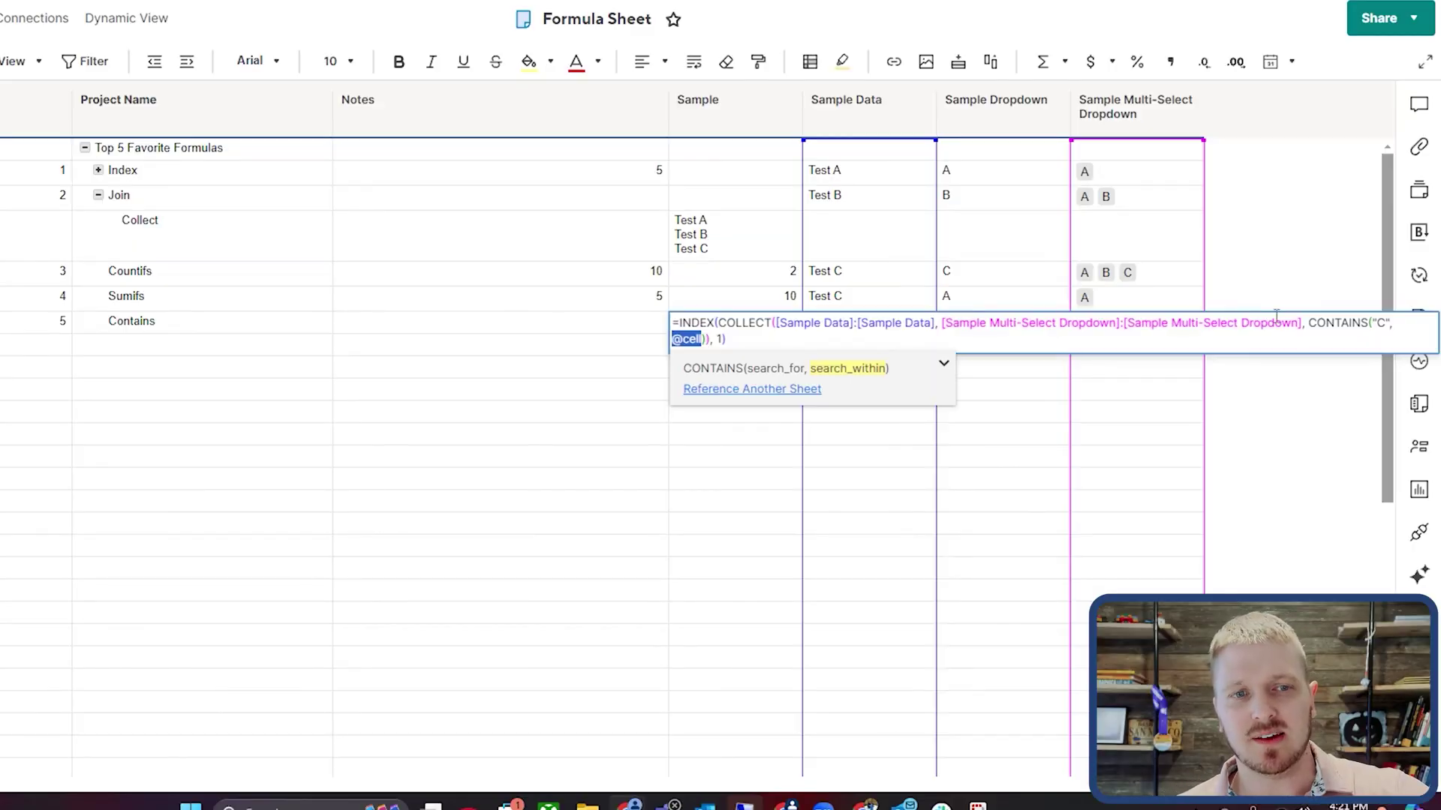
Close the Contains row's formula and add C to the Join row's Sample Multi-Select Dropdown cell.
key("Return")
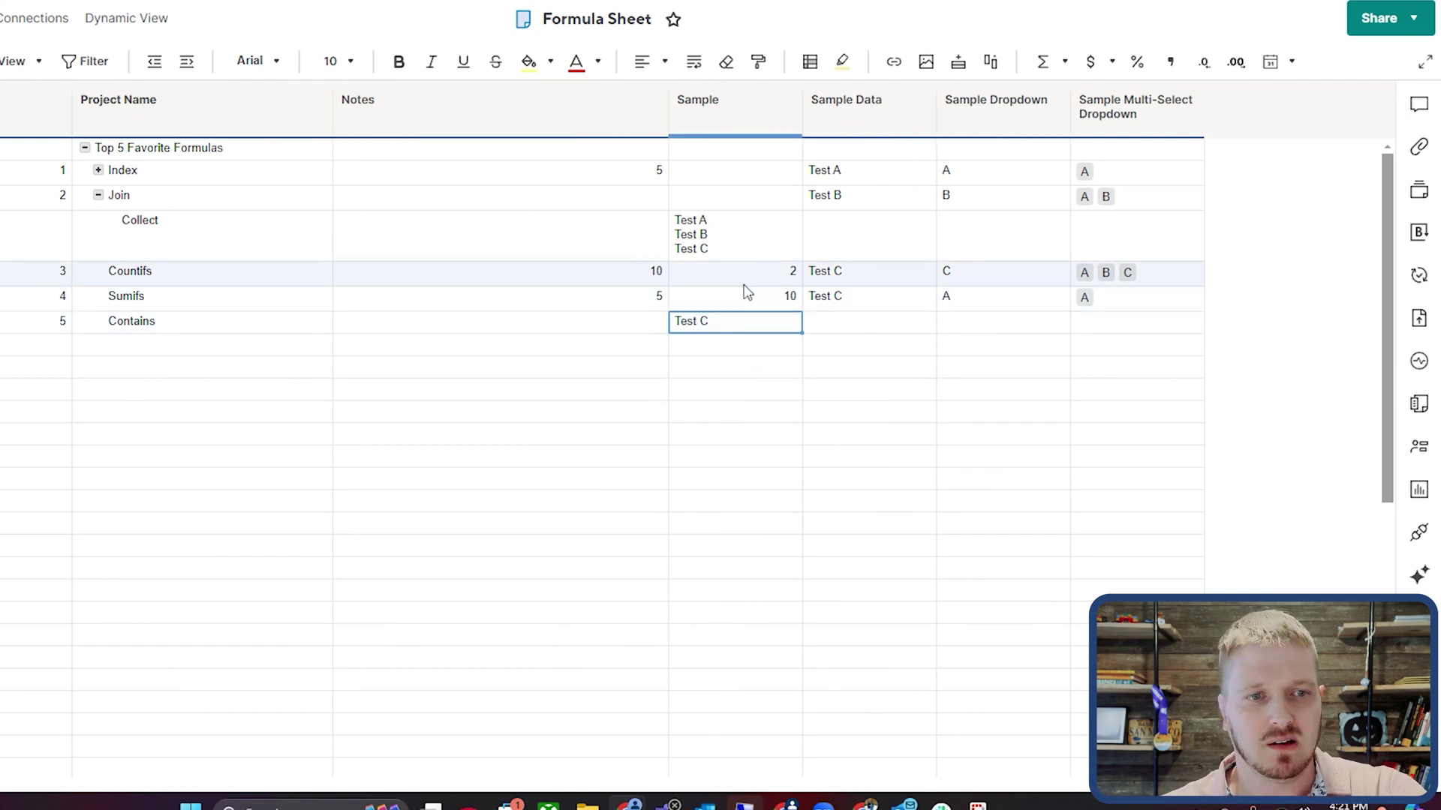
left_click(890, 279)
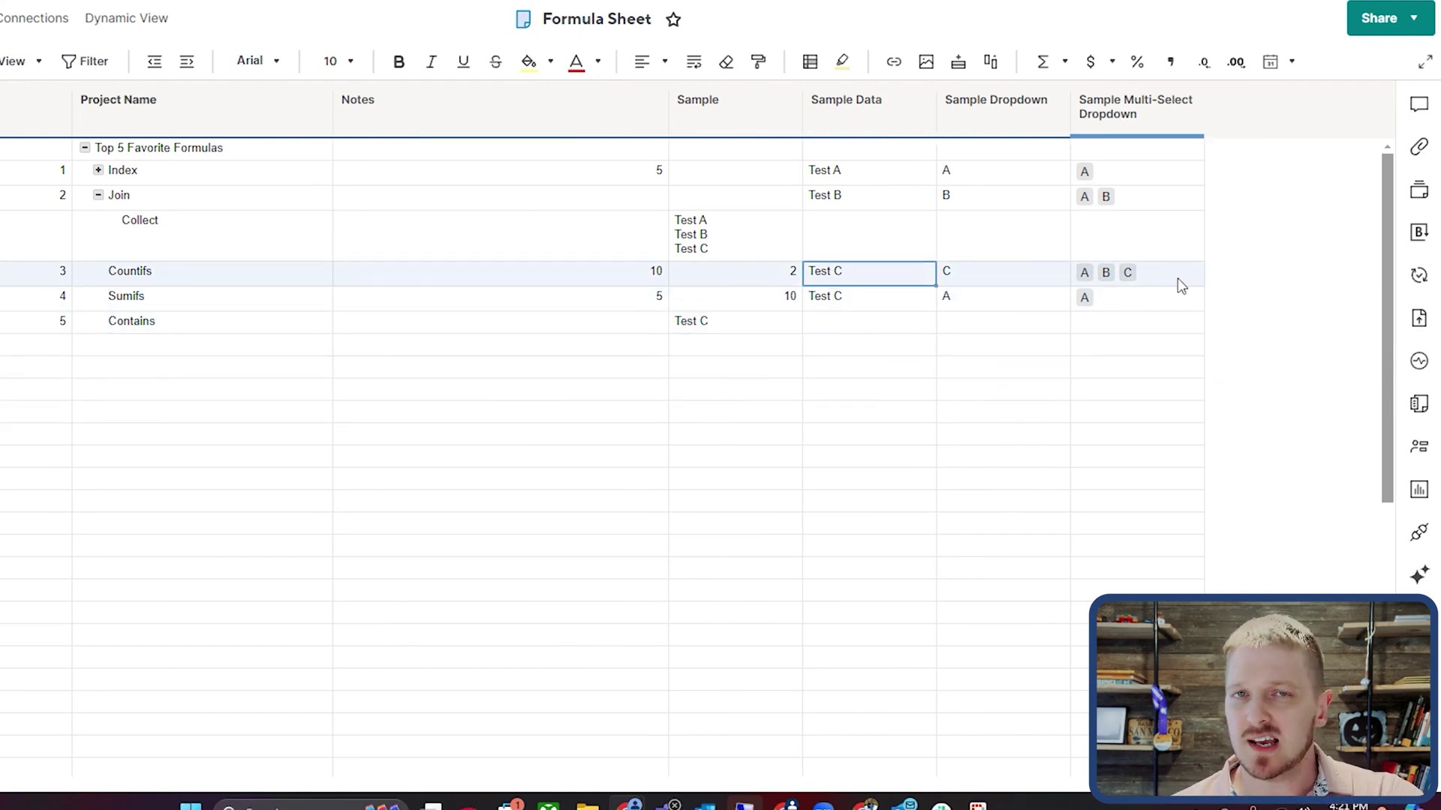
left_click(1168, 197)
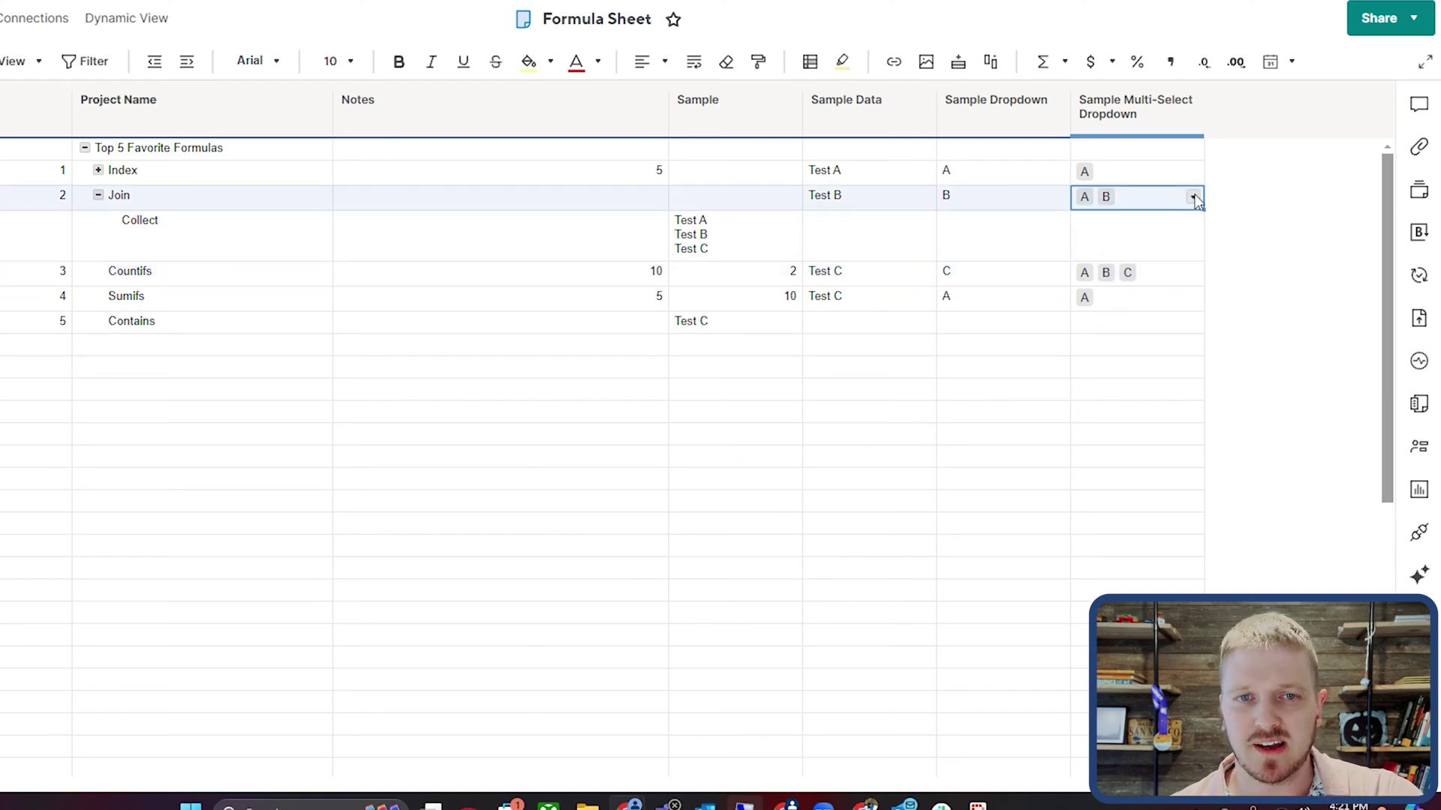
left_click(1162, 206)
left_click(1139, 412)
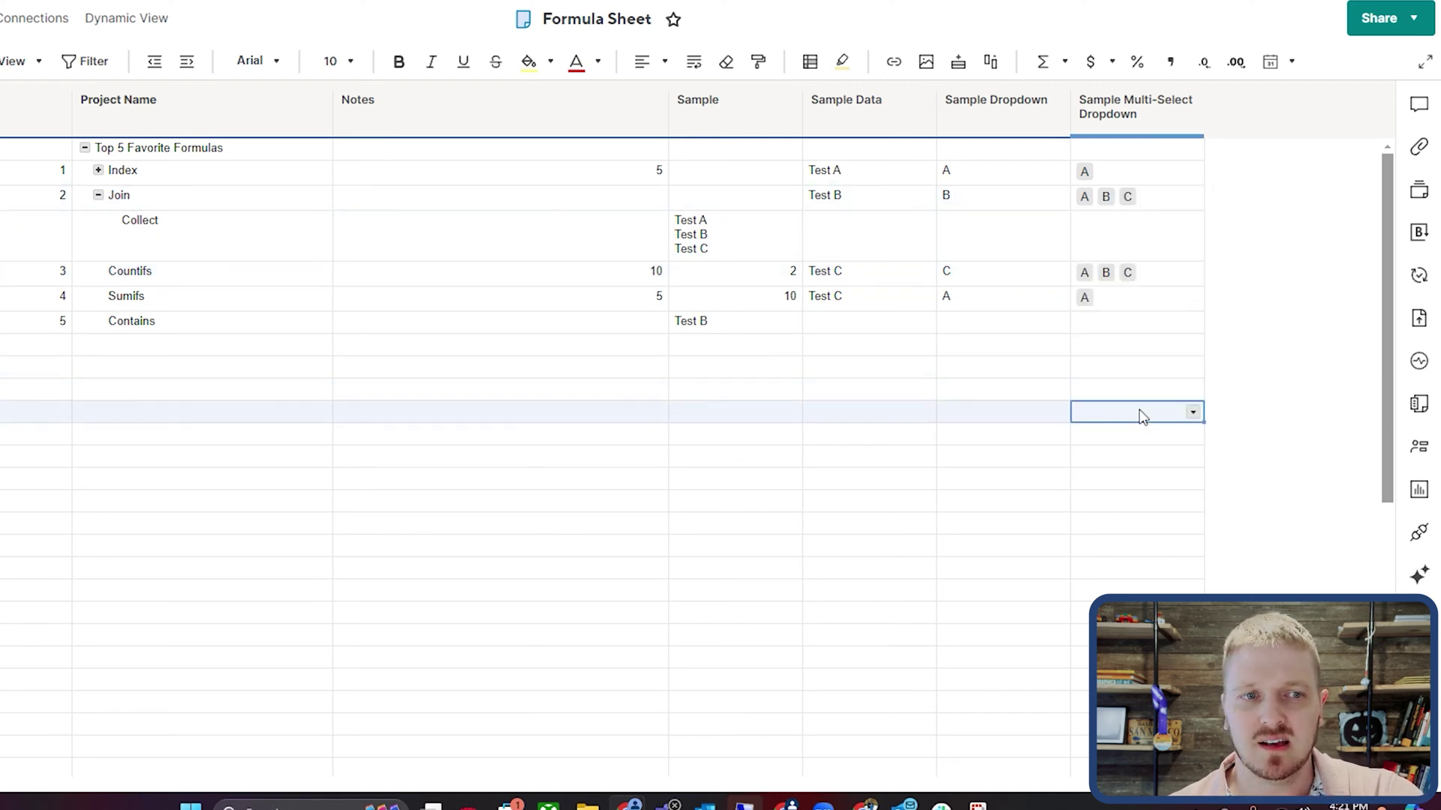
Compare the Contains row's result with the Countifs row's Sample Data, and examine the row index 1 in its INDEX/COLLECT formula.
left_click(741, 327)
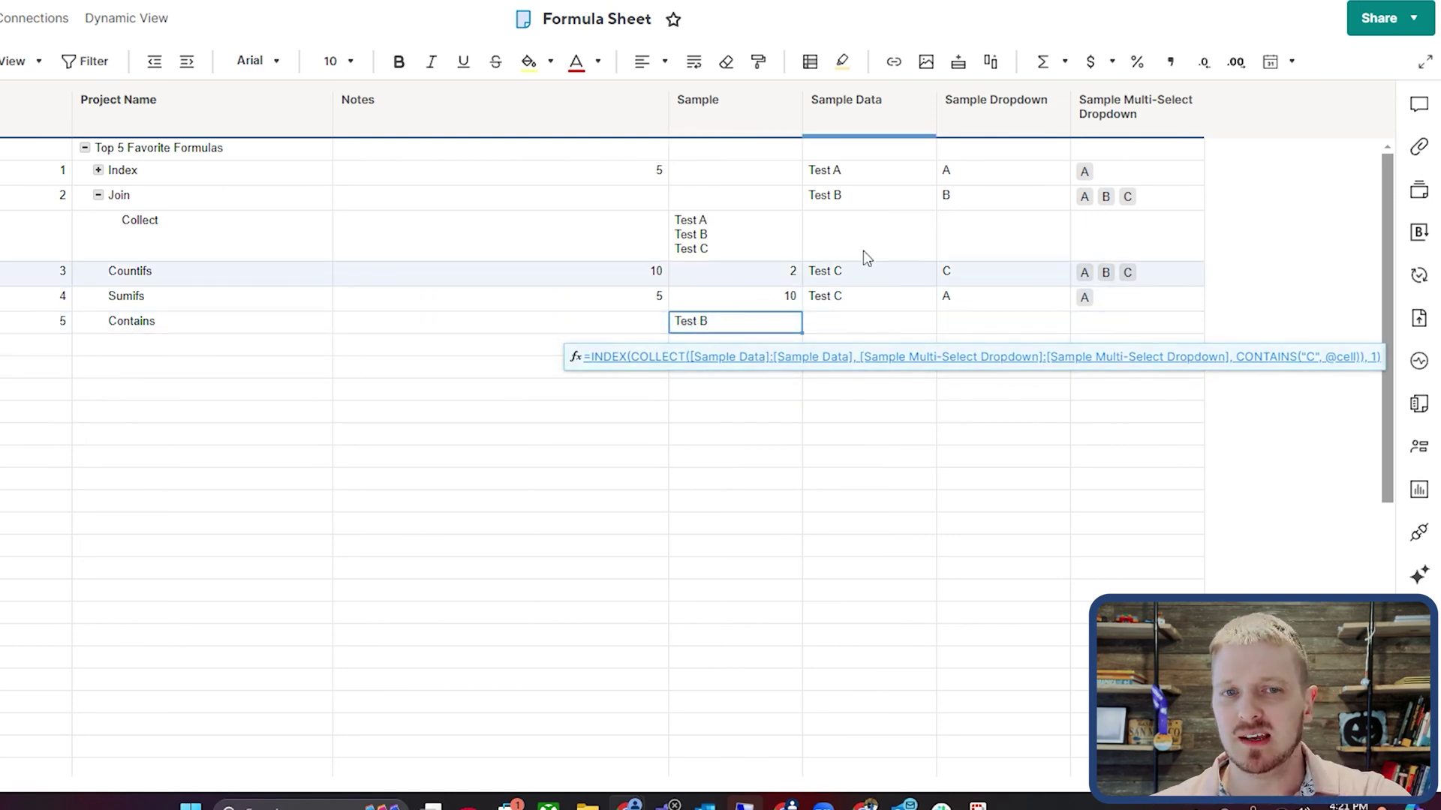
left_click(825, 275)
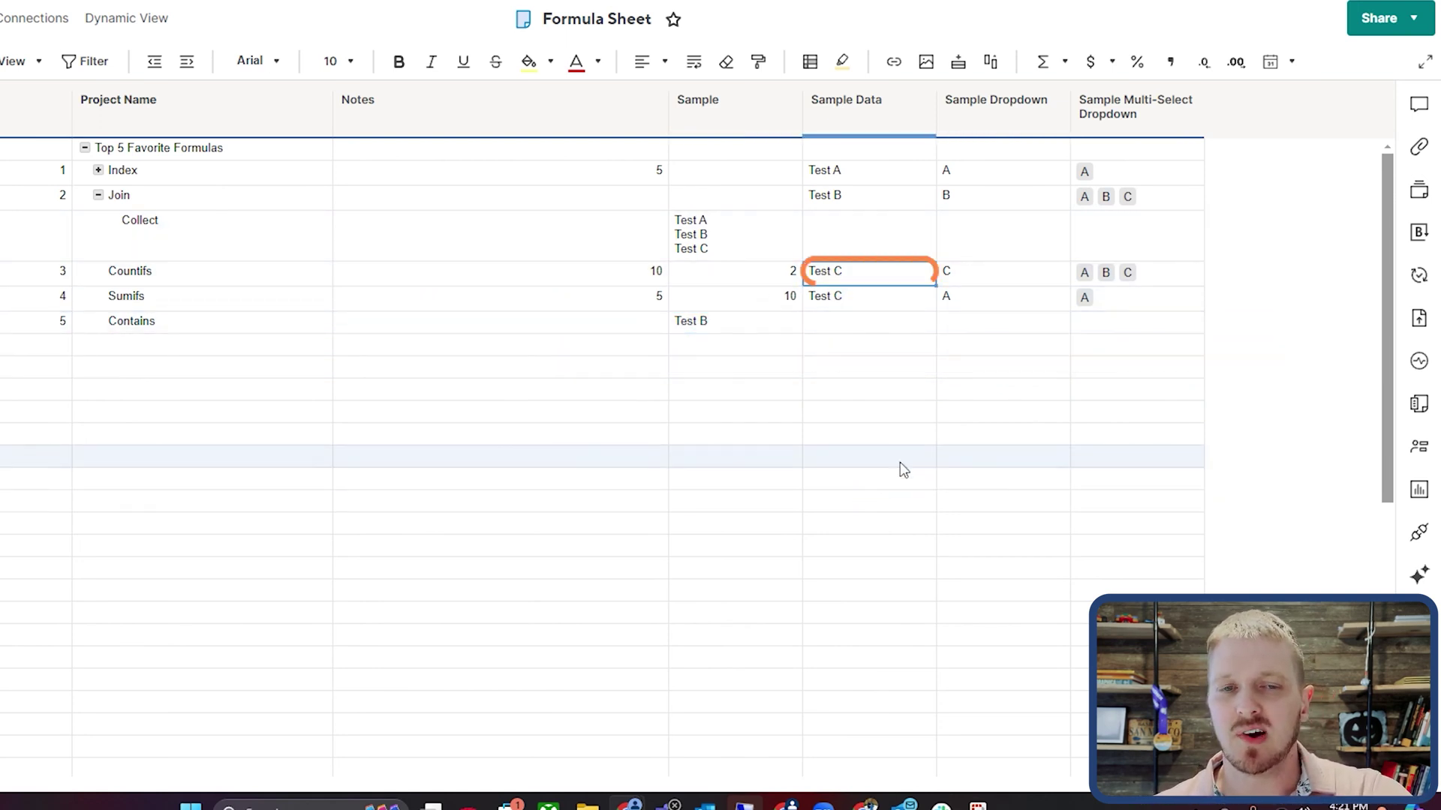
left_click(725, 327)
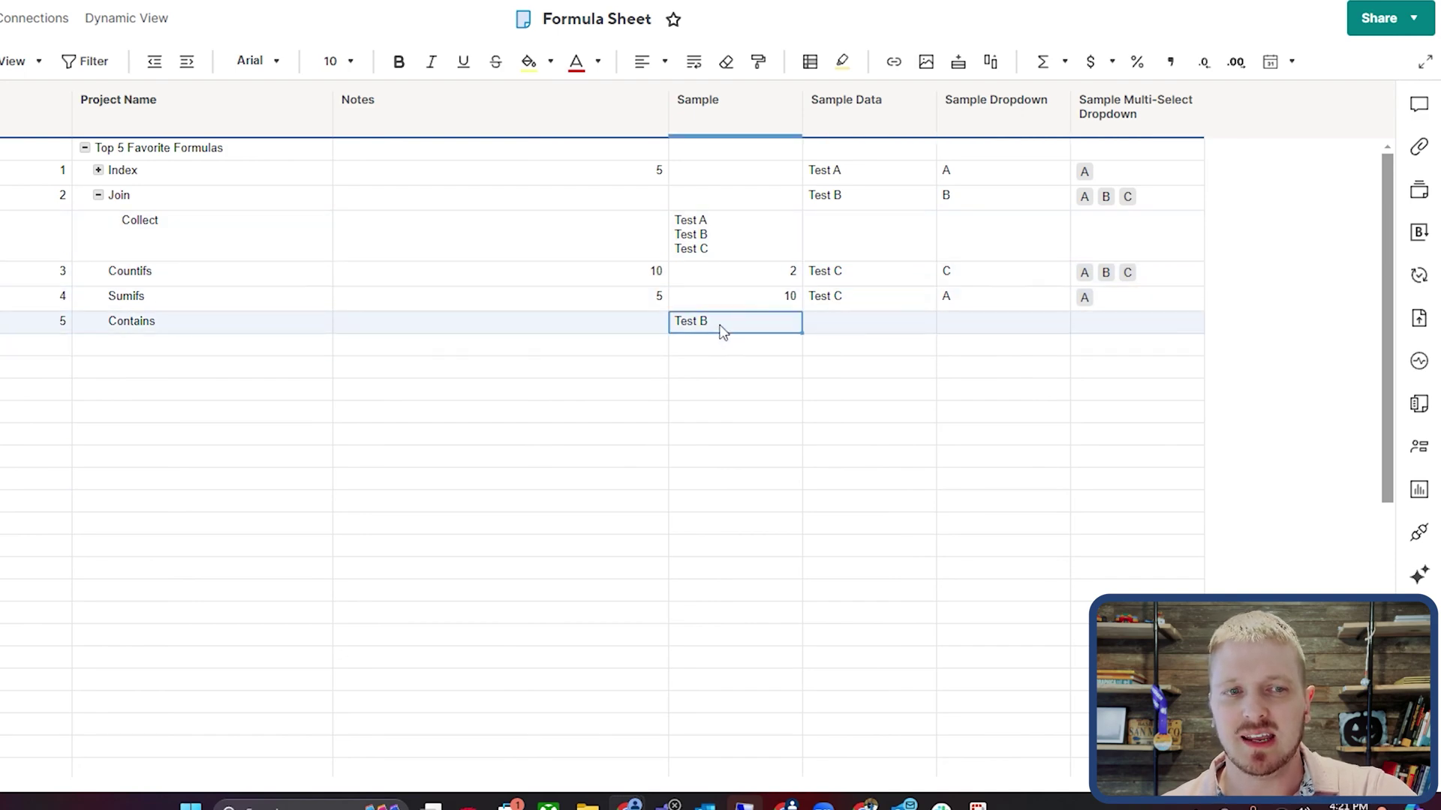
left_click(723, 329)
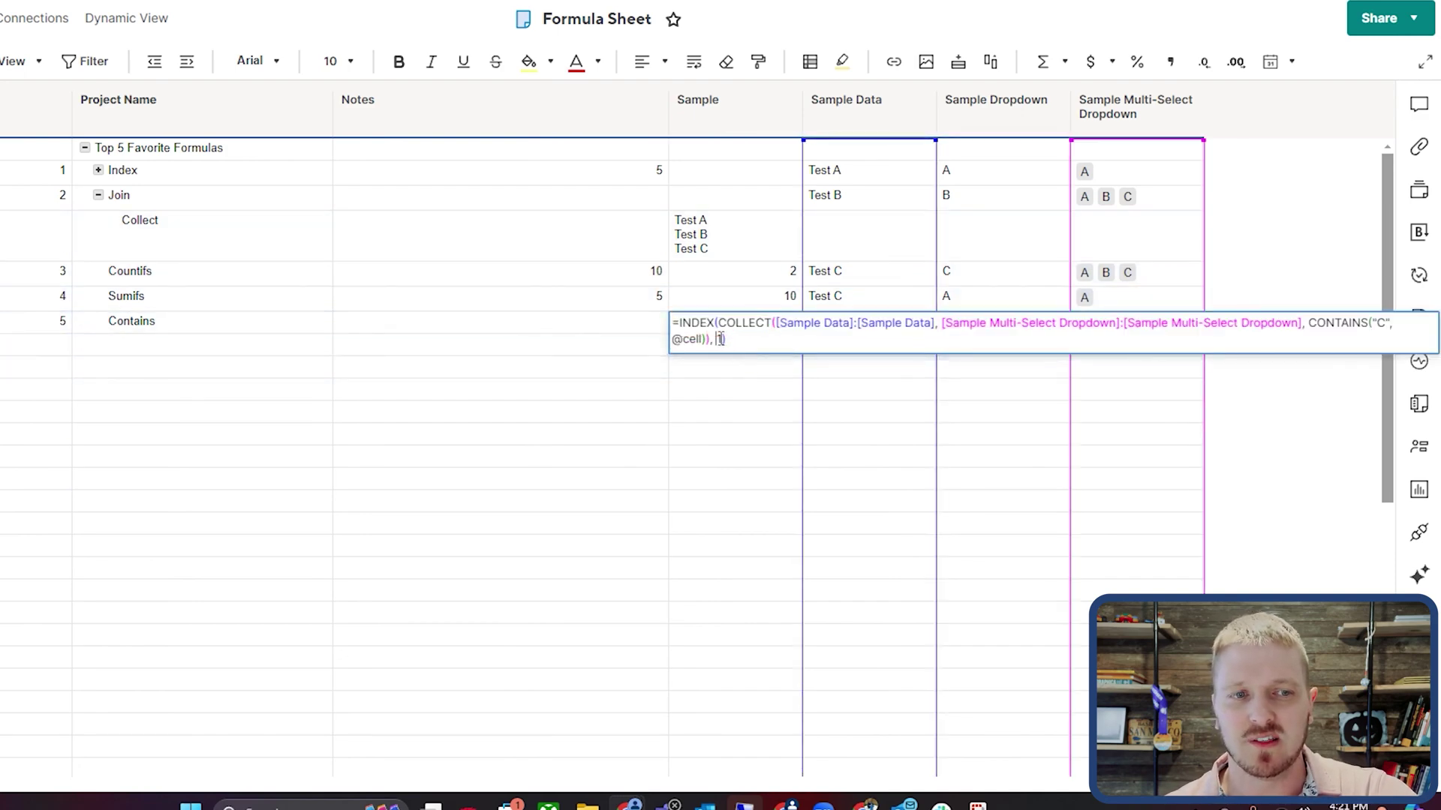
double_click(719, 339)
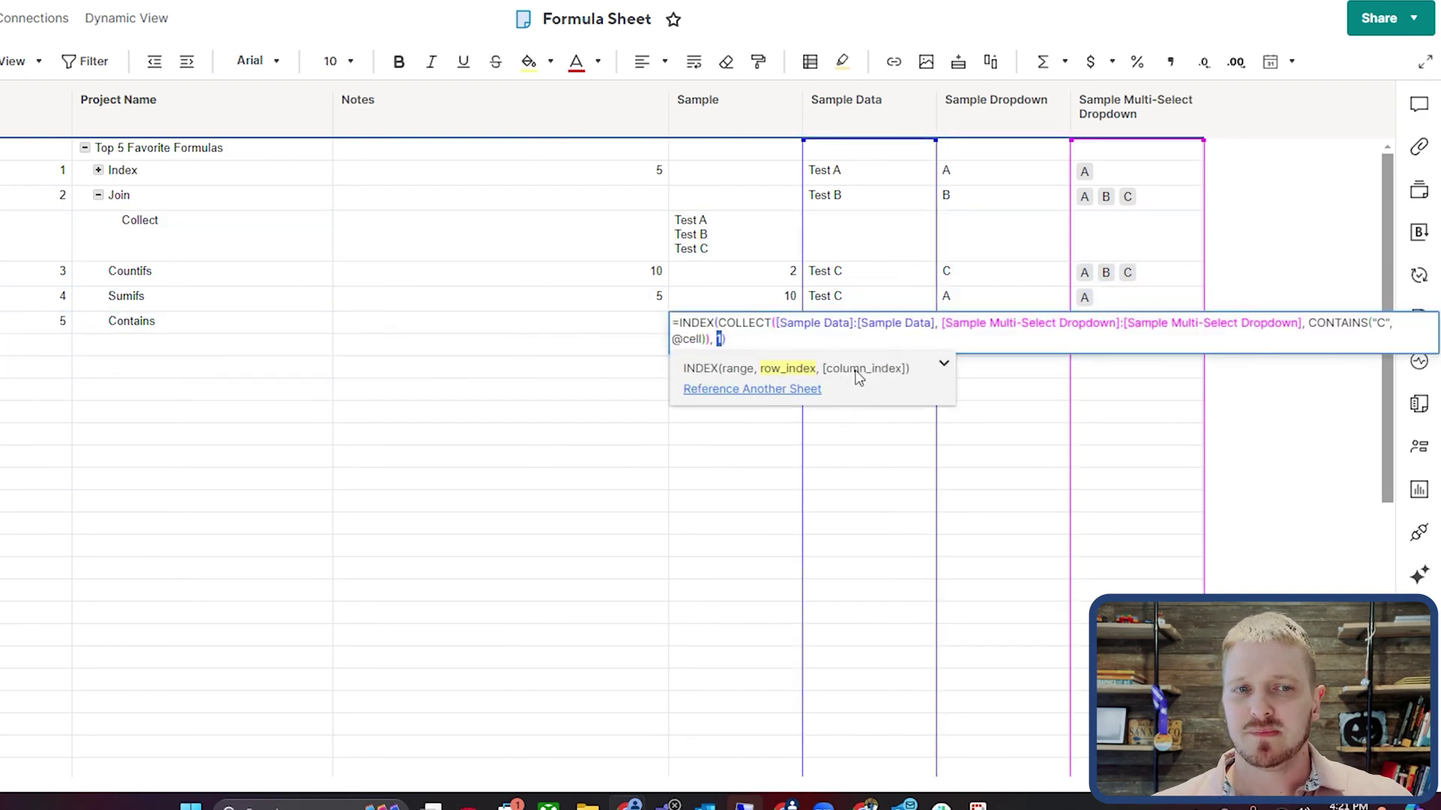